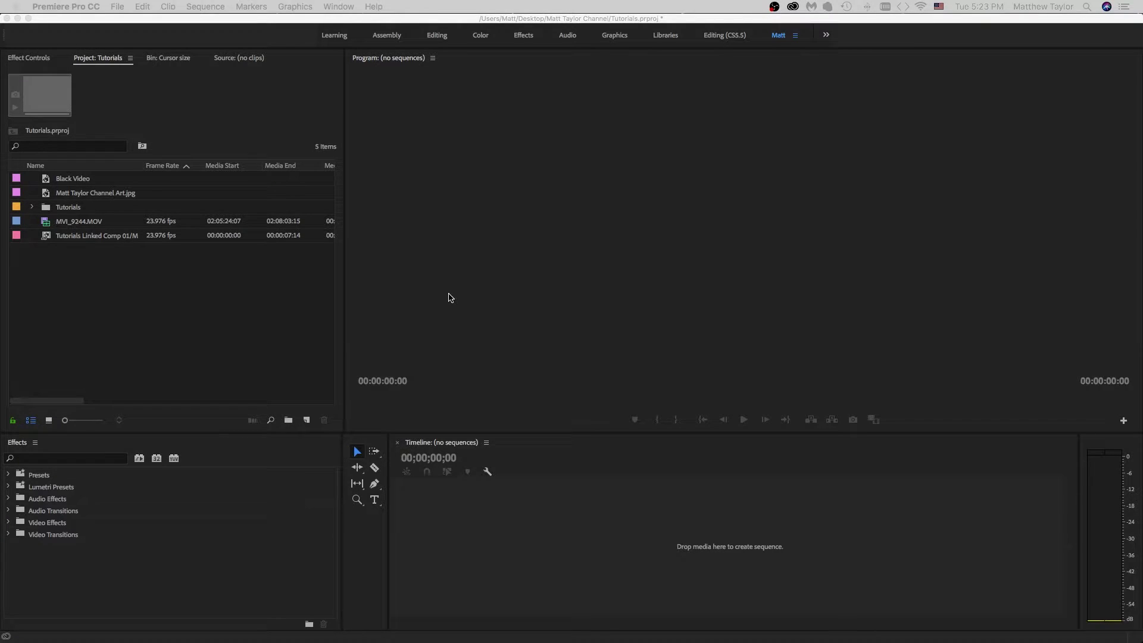
Build an MVI_9244 sequence from MVI_9244.MOV and enlarge audio track A1 to show its waveform
click(42, 222)
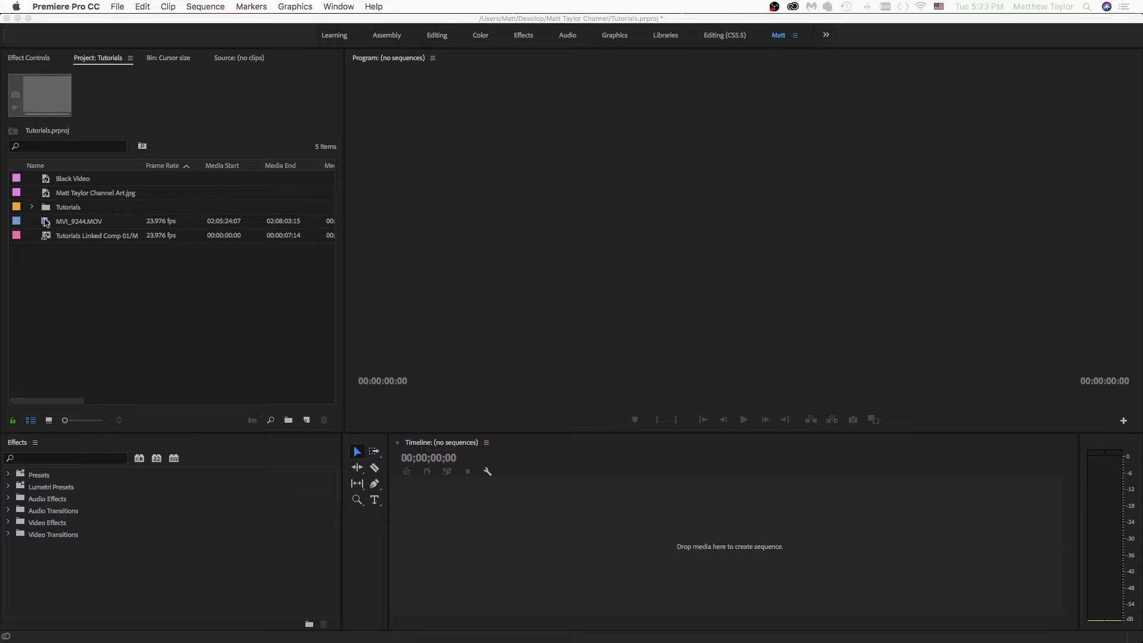
click(46, 223)
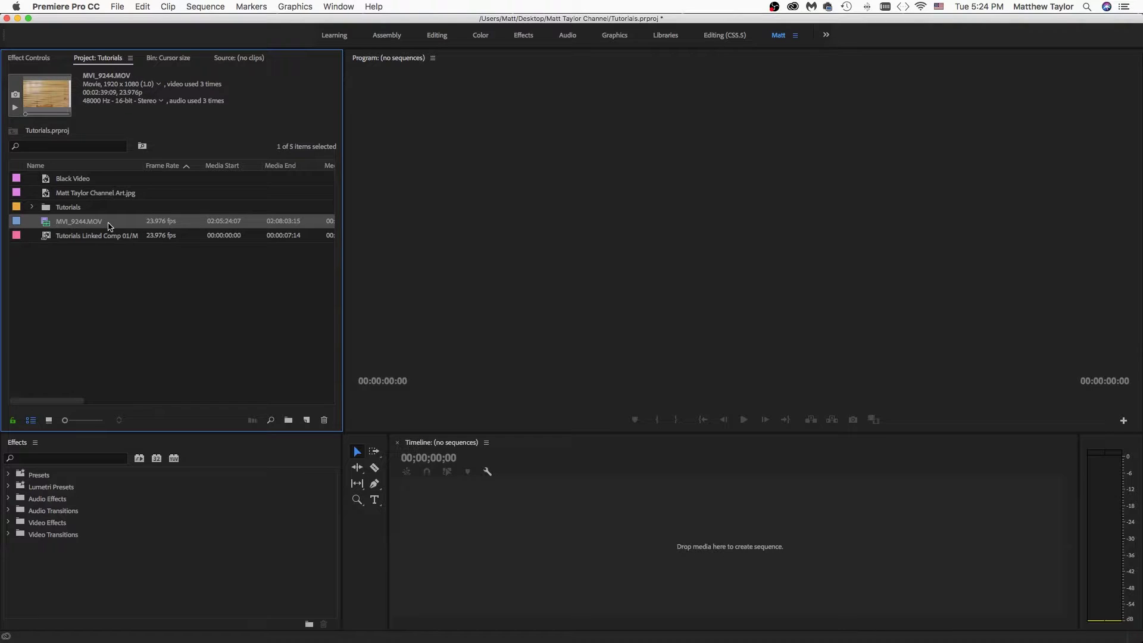
right_click(96, 224)
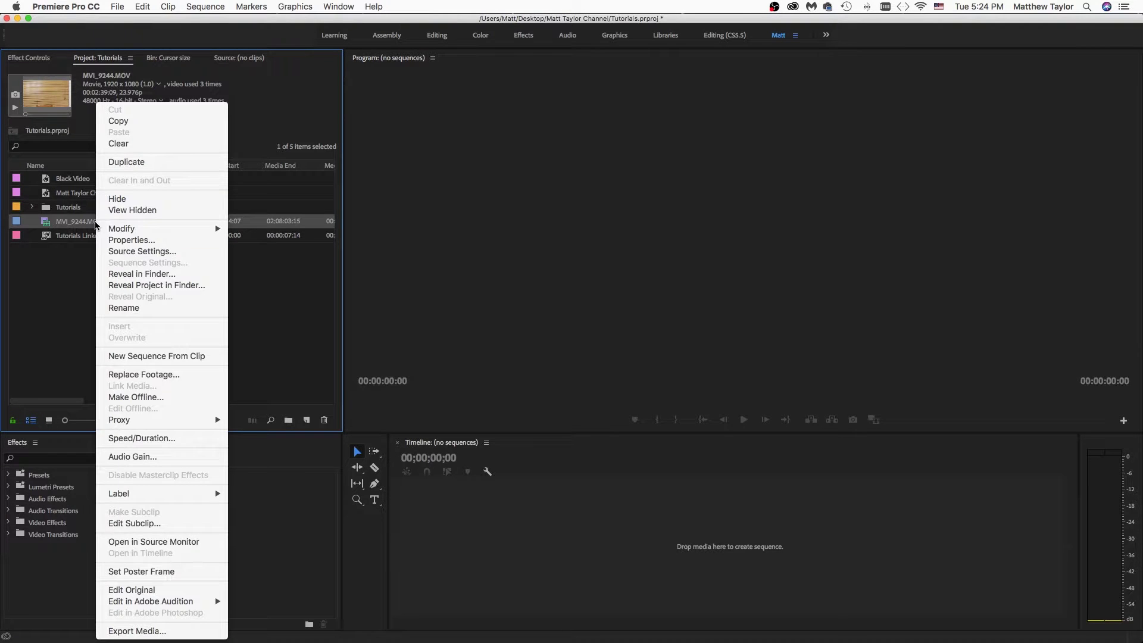
click(160, 357)
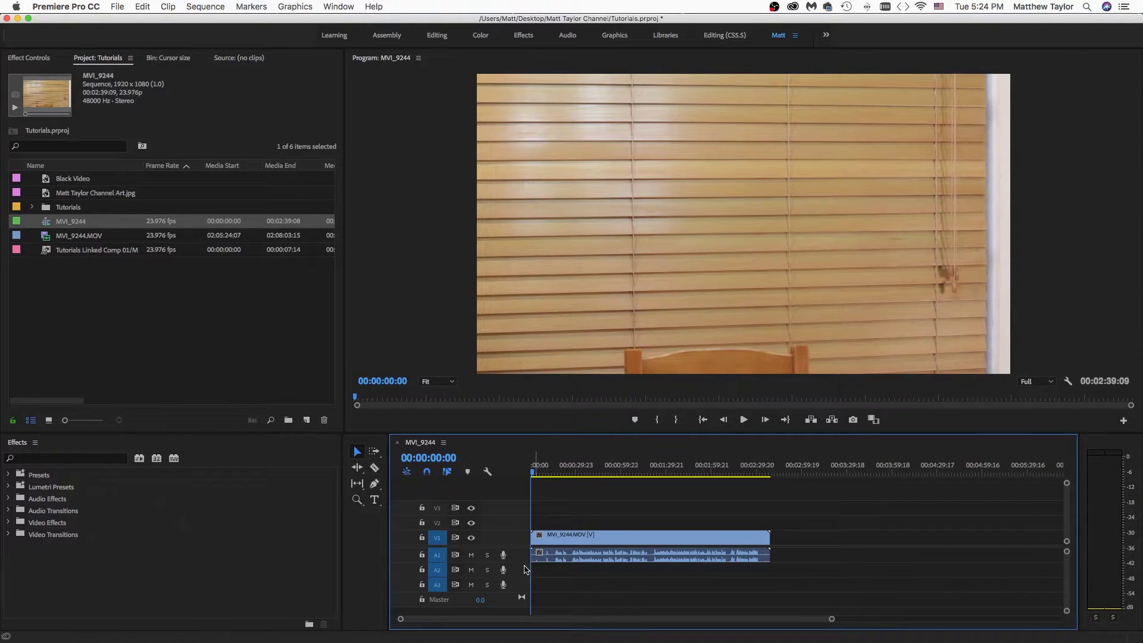
drag(518, 561, 519, 583)
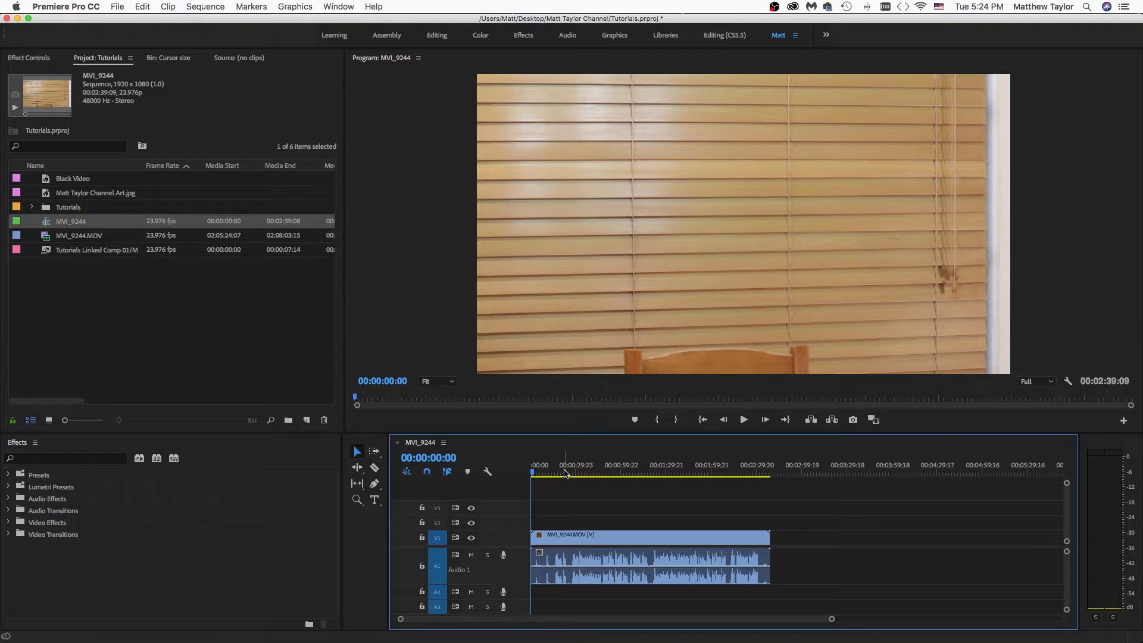
click(564, 473)
key(space)
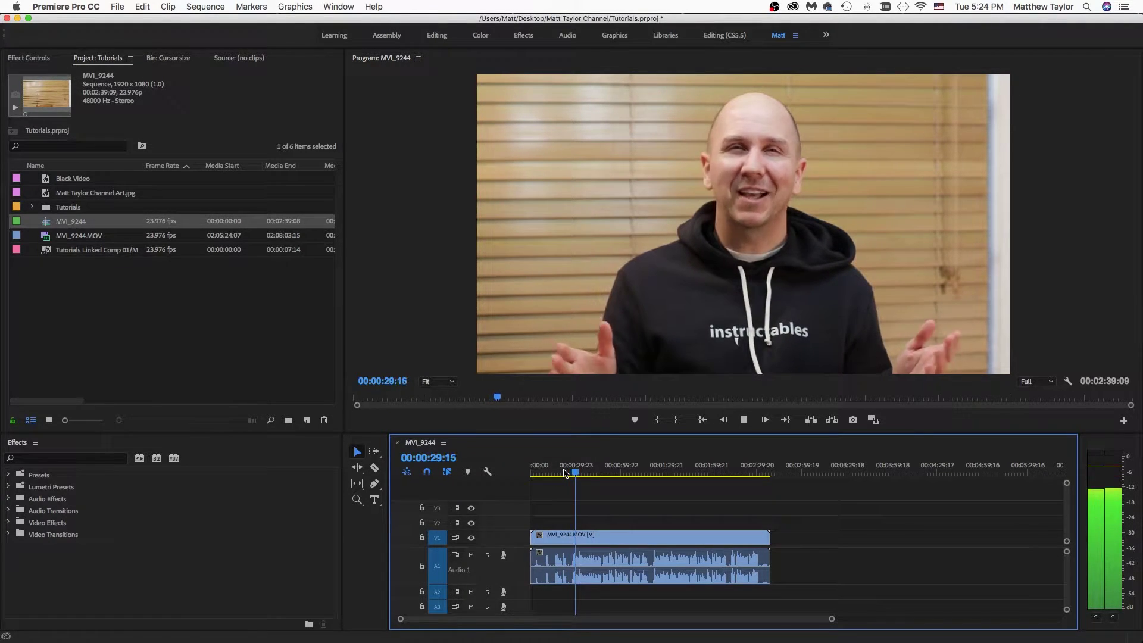
key(space)
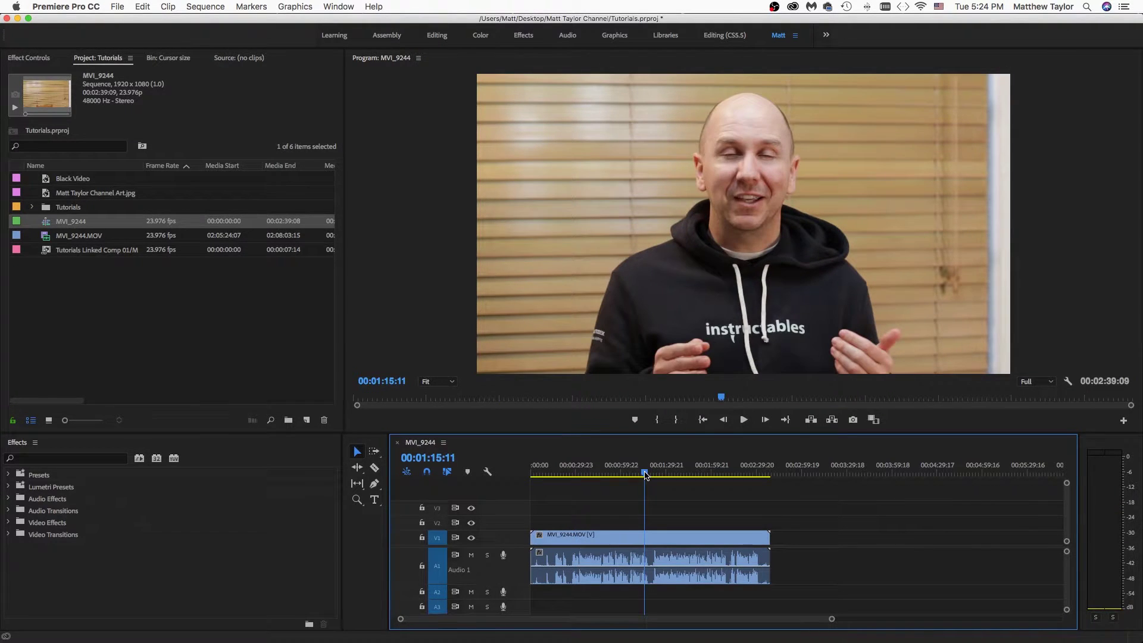
key(space)
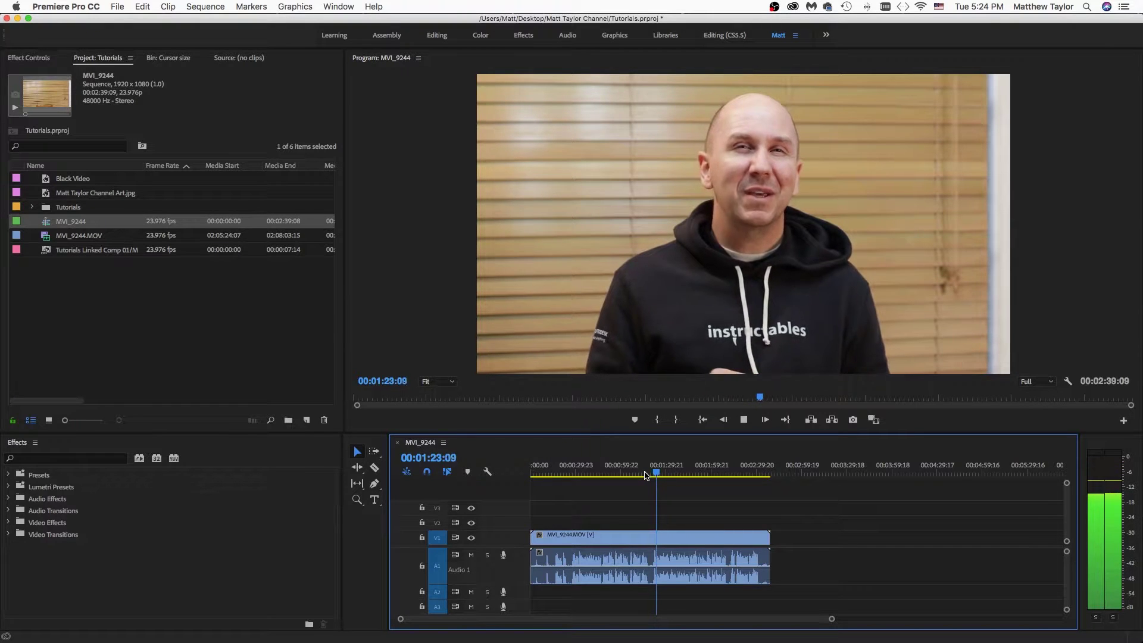
key(space)
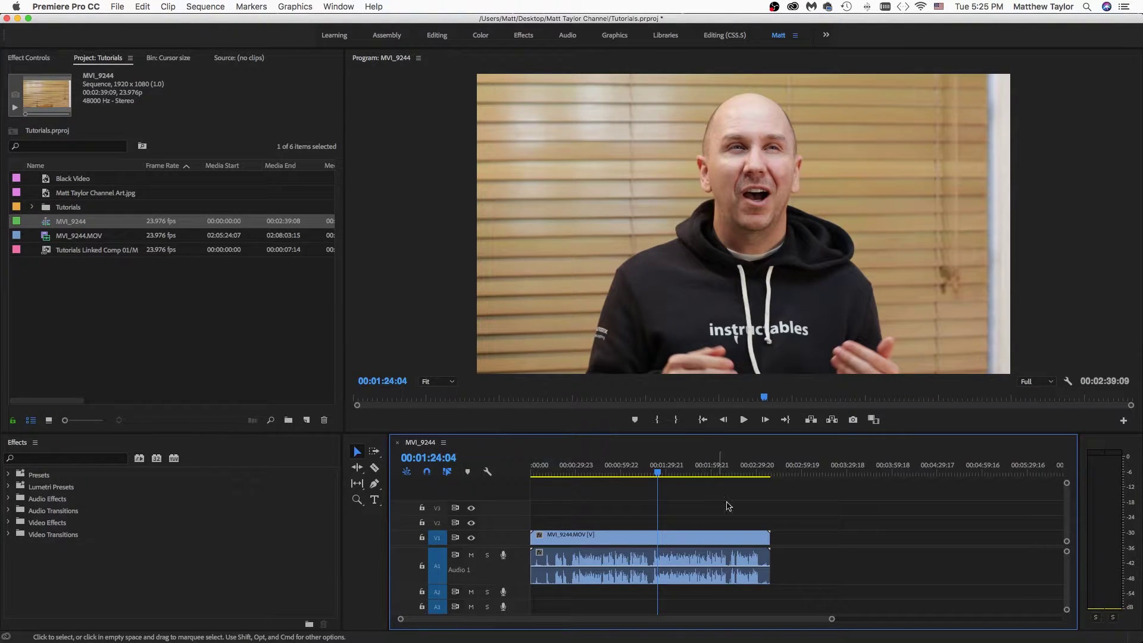
drag(767, 538, 814, 531)
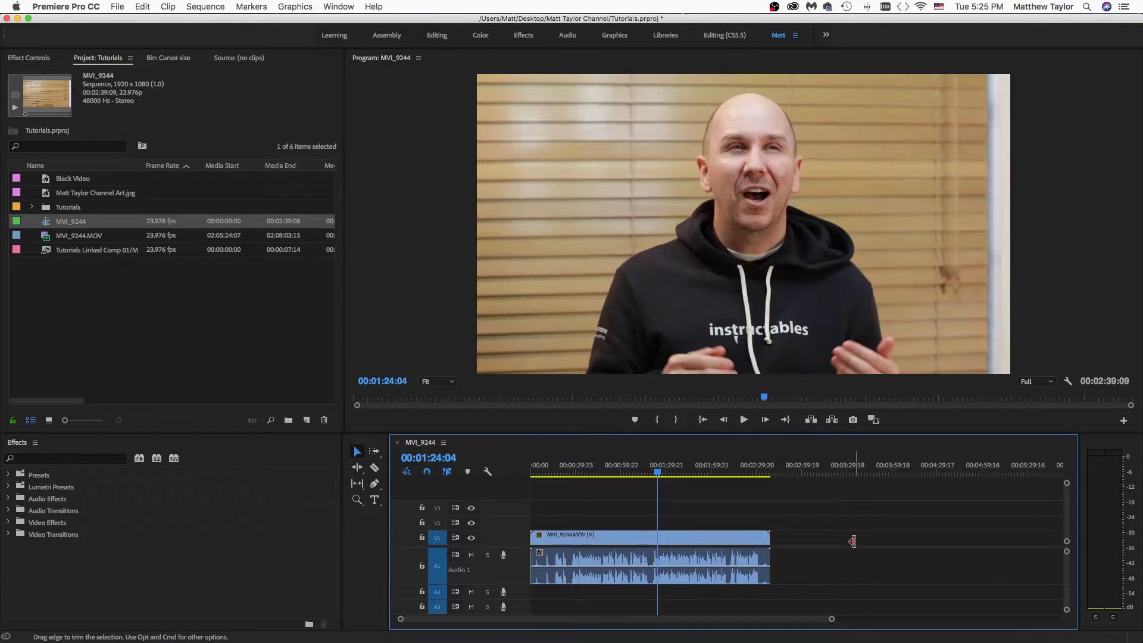
Send the interview clip's audio to Audition as MVI_9244 Audio Extracted_1.wav
right_click(677, 540)
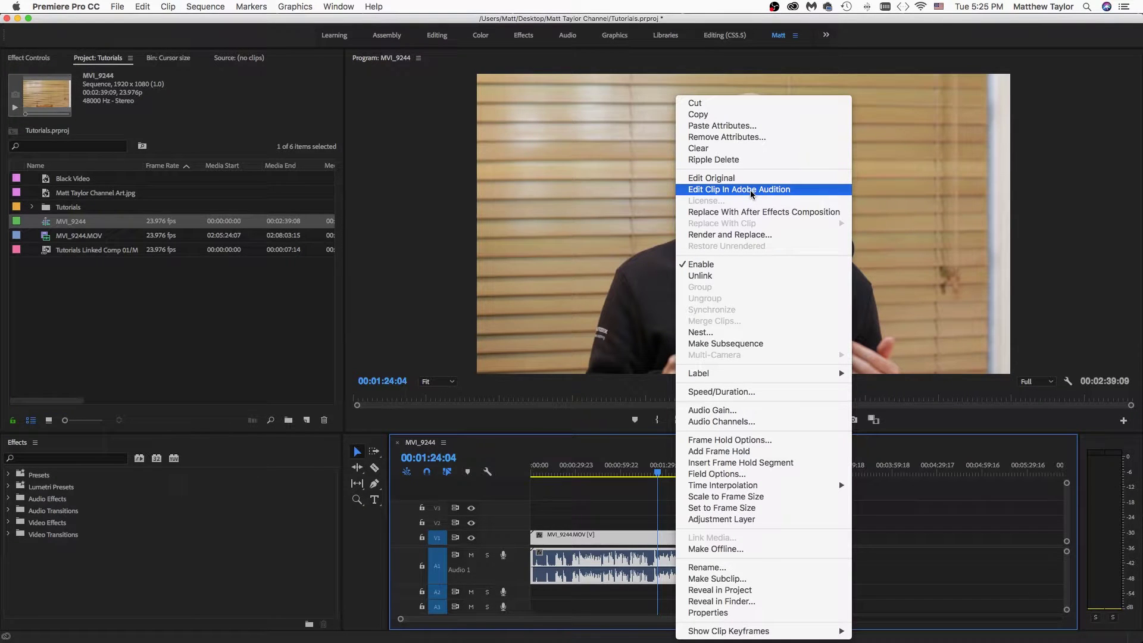
click(751, 190)
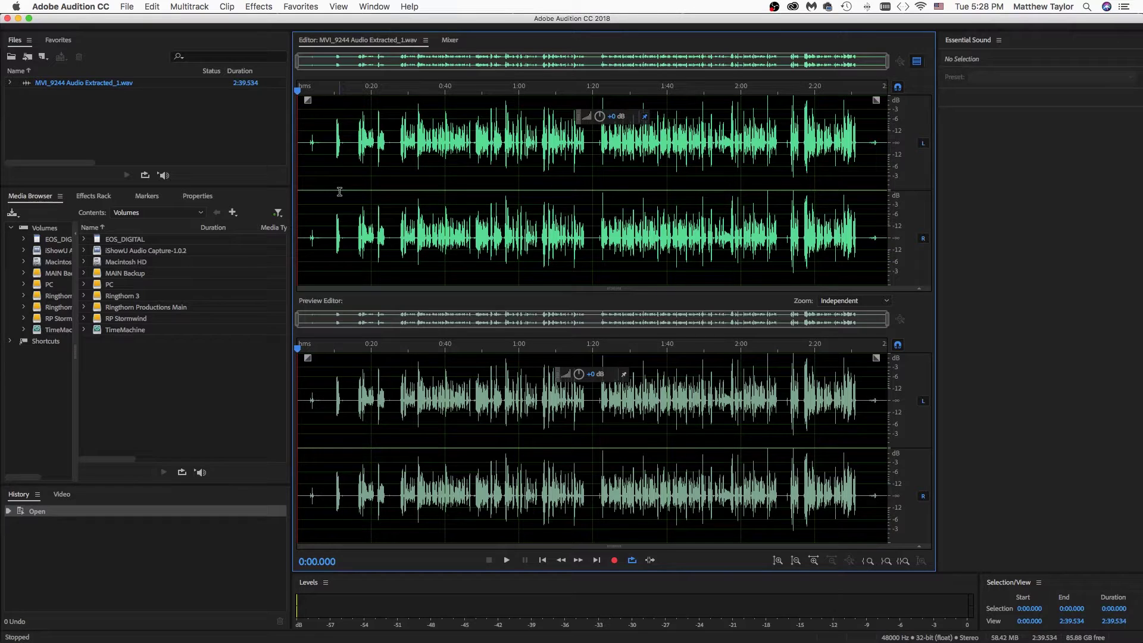
key(space)
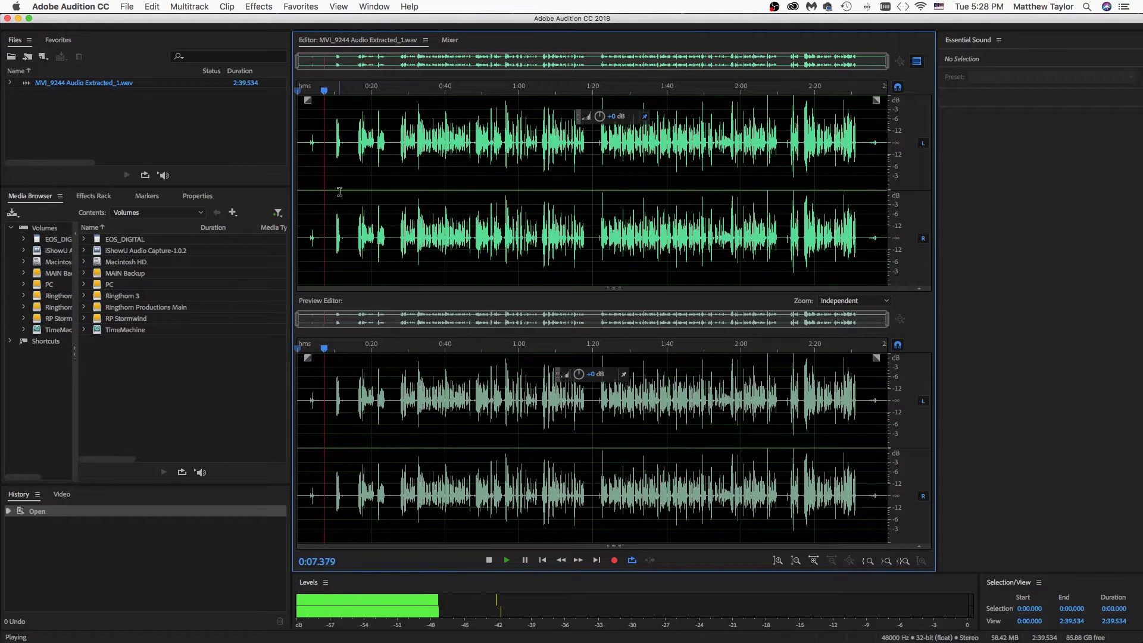
key(space)
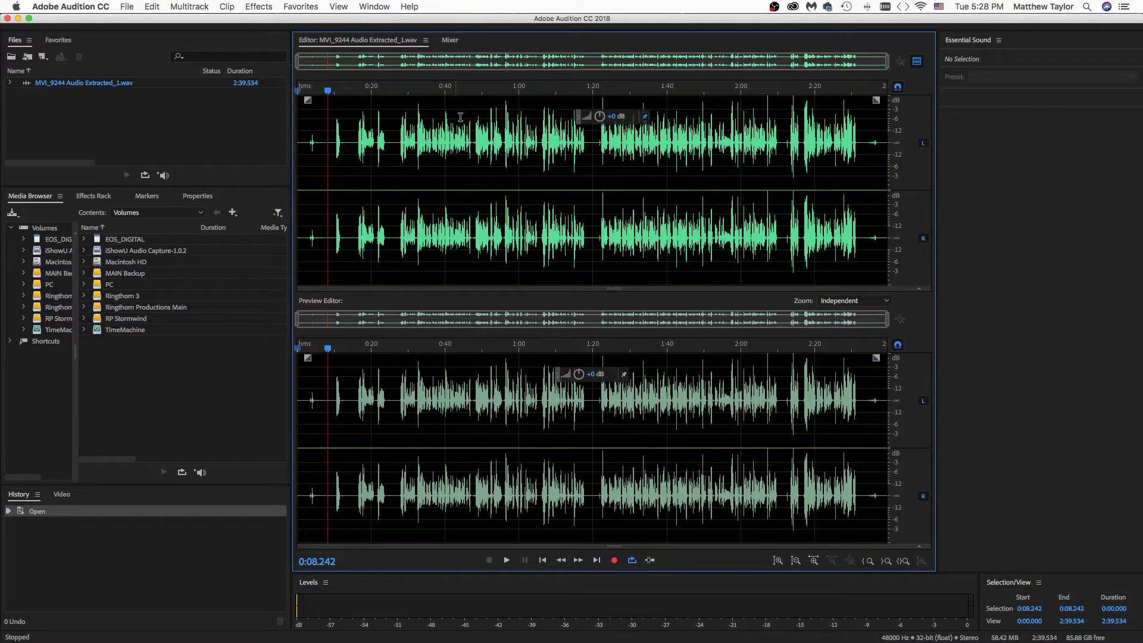
click(382, 91)
key(space)
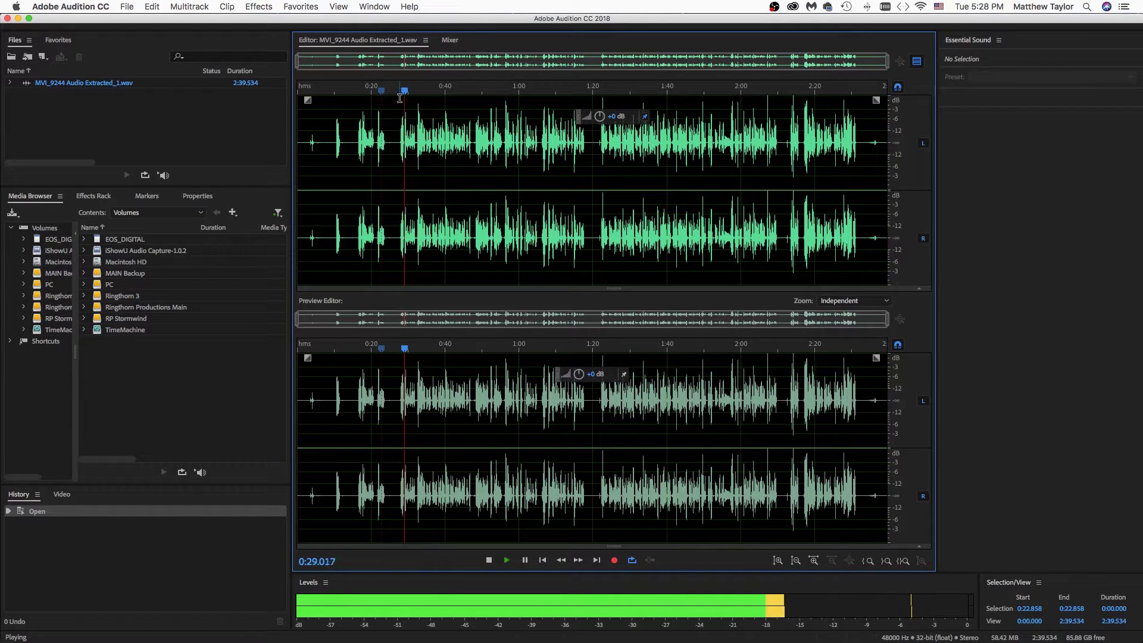
key(space)
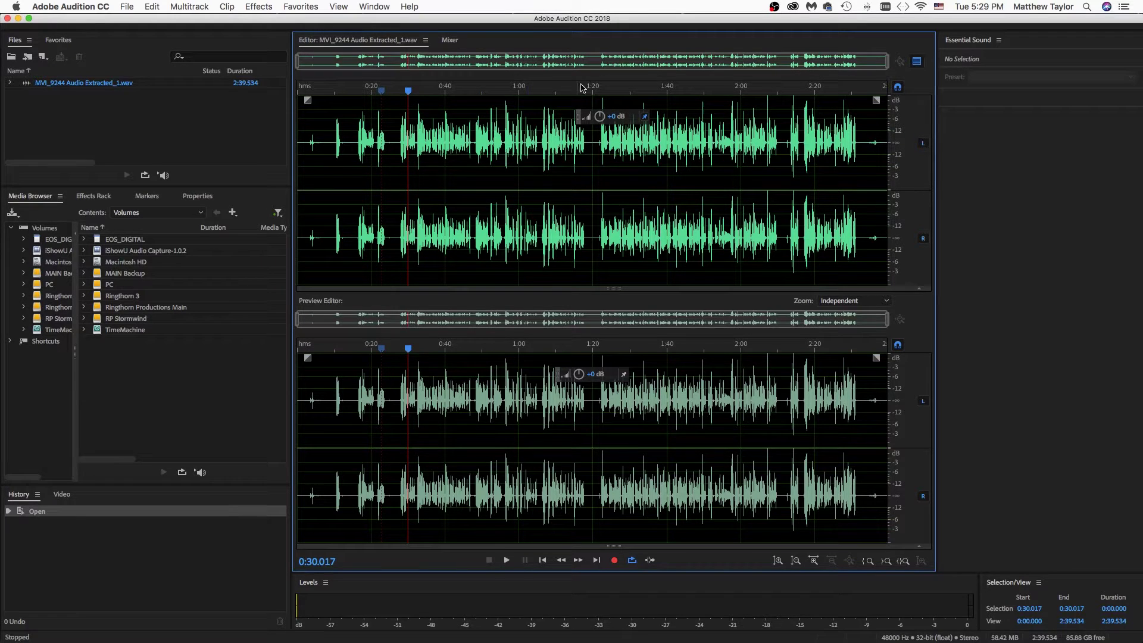
Zoom the waveform in on the 1:16 to 1:27 stretch
click(582, 89)
drag(583, 91, 585, 91)
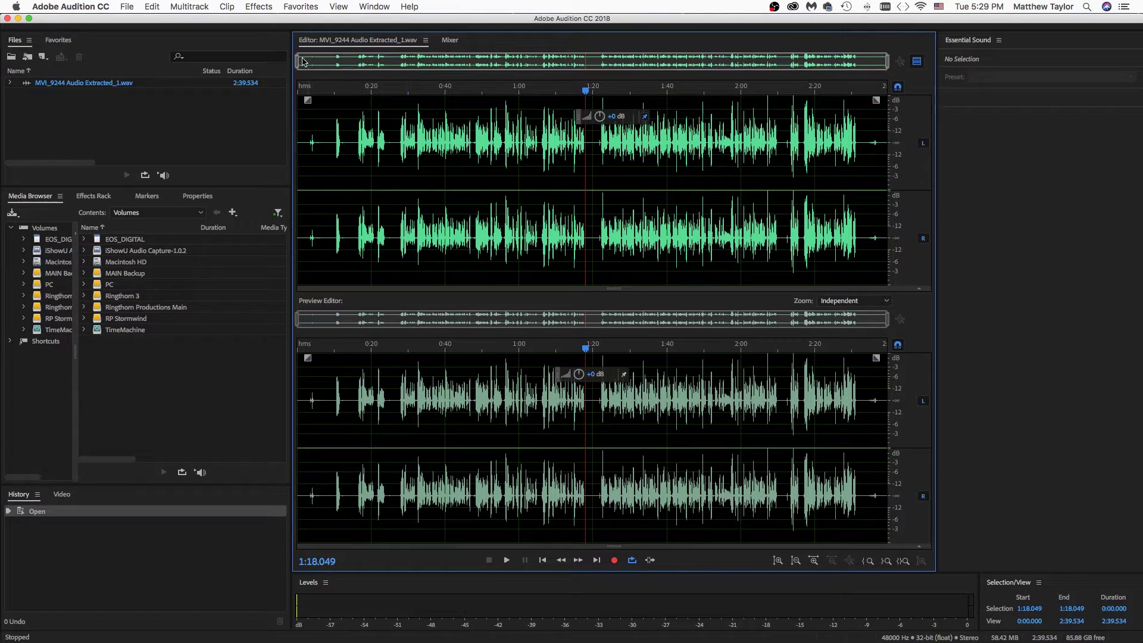
drag(296, 62, 580, 62)
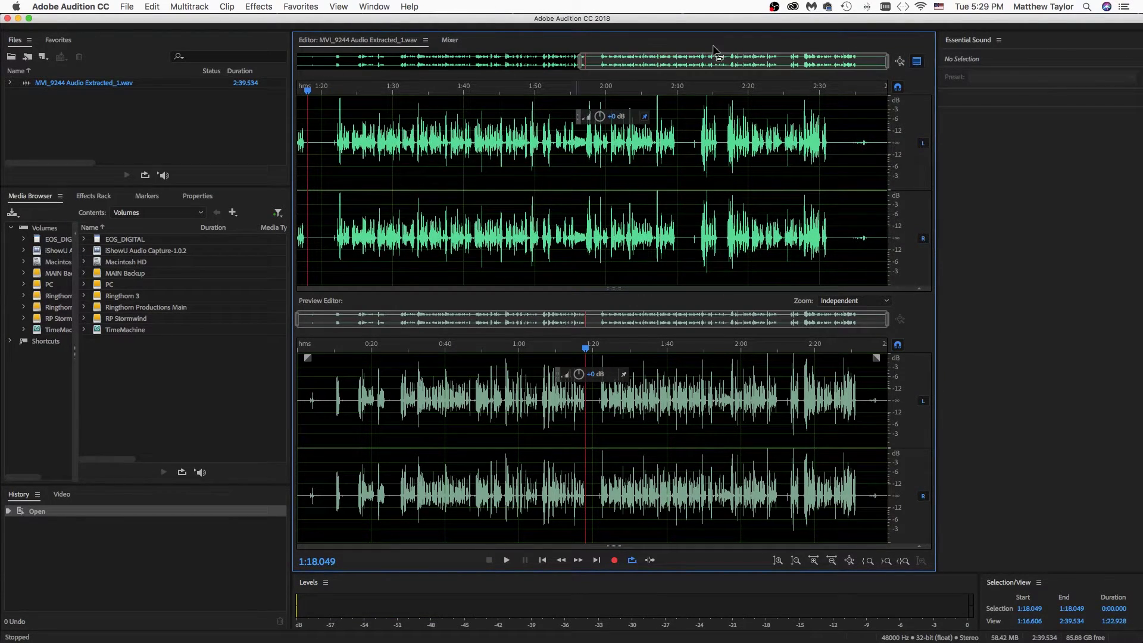
drag(885, 62, 619, 62)
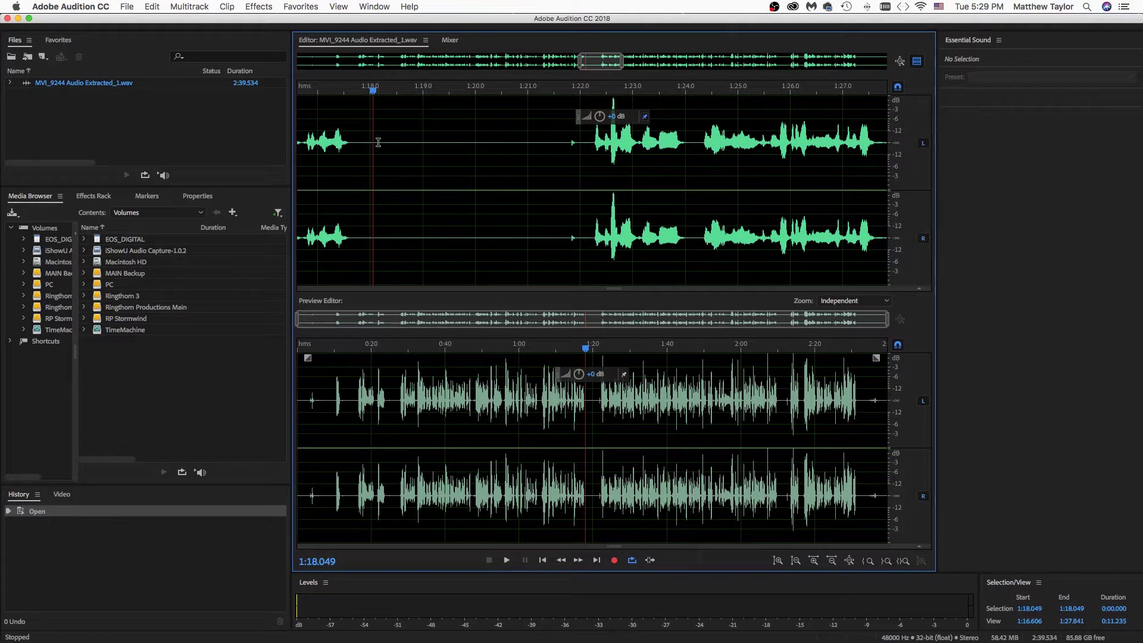
Play the 1:18 to 1:21 gap, then select that quiet, noise-only stretch
click(369, 96)
key(space)
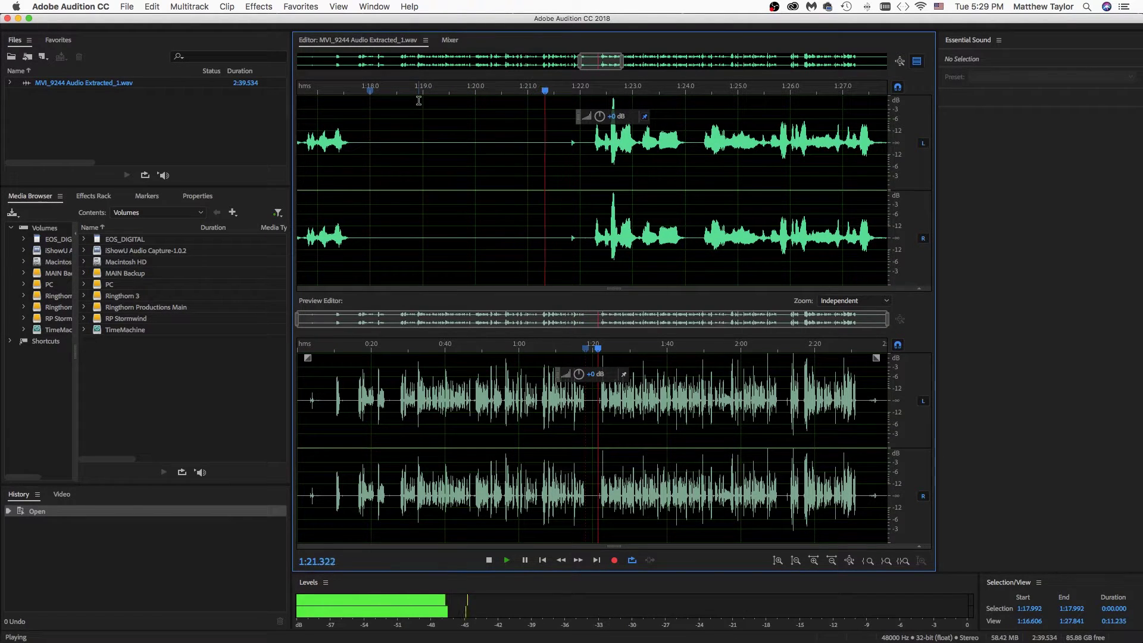
key(space)
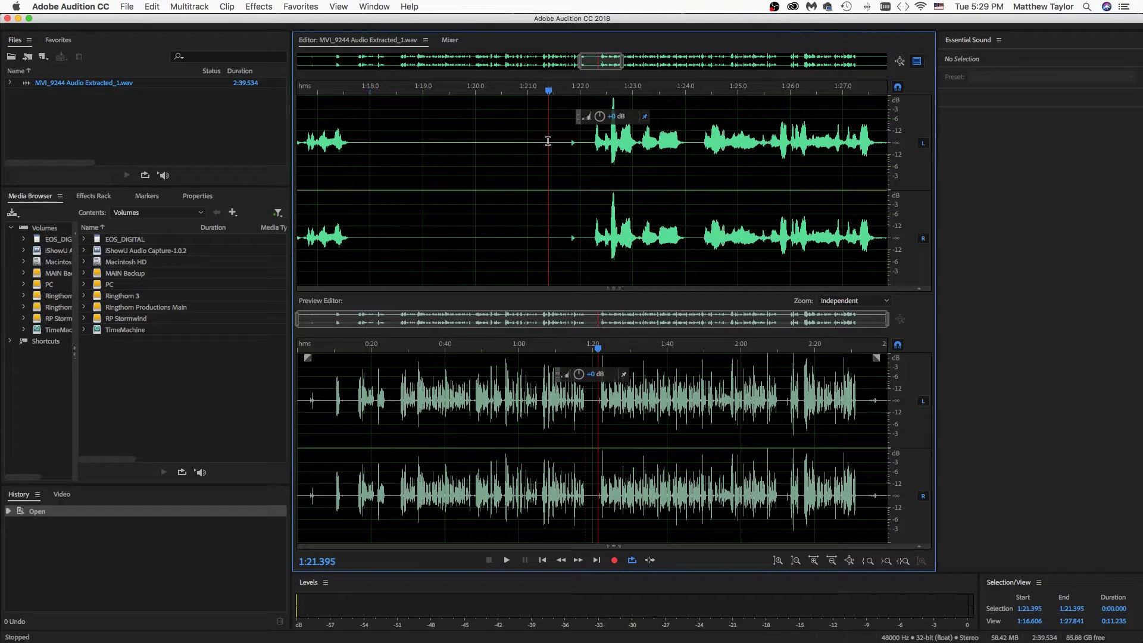
drag(548, 143, 379, 137)
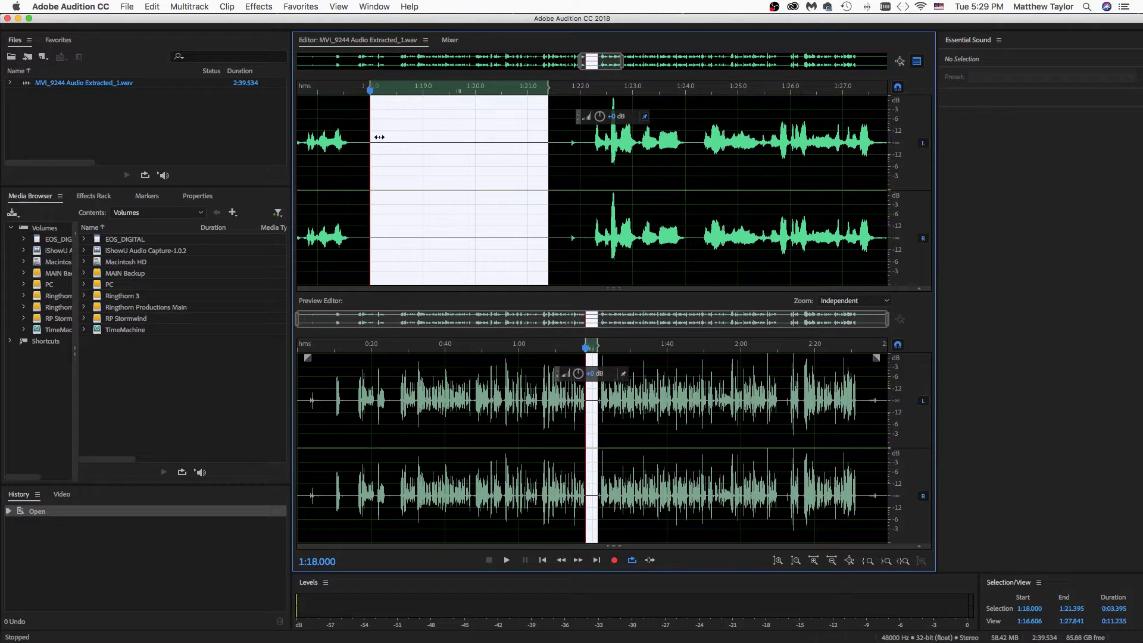
right_click(452, 140)
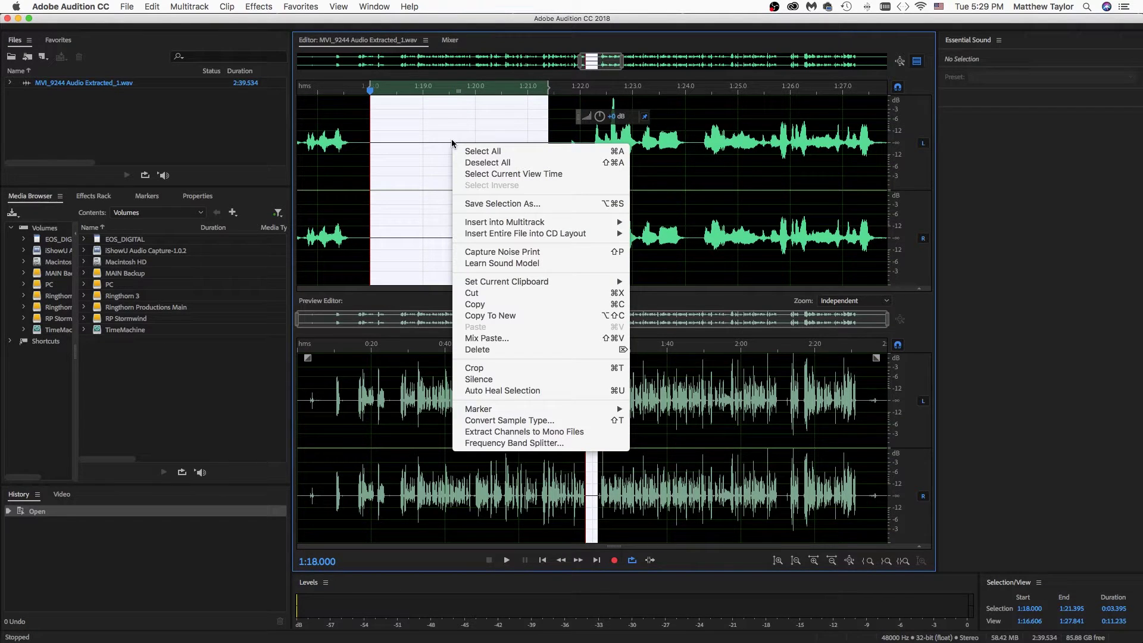
Capture the 1:18–1:21.4 gap as a noise print and confirm the alert
click(455, 131)
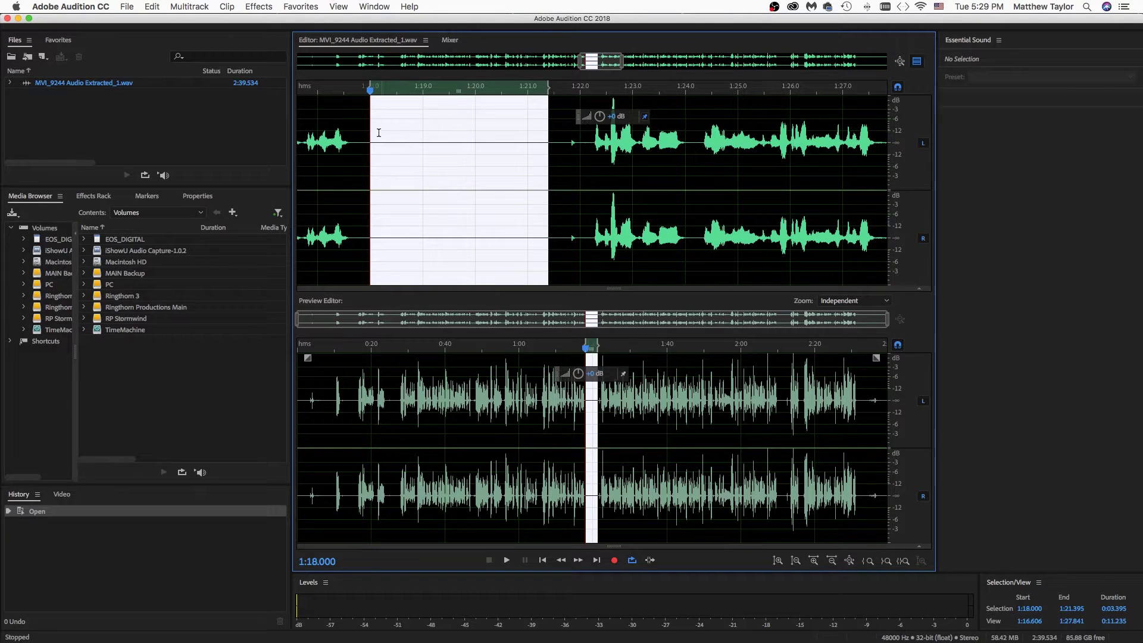
right_click(483, 127)
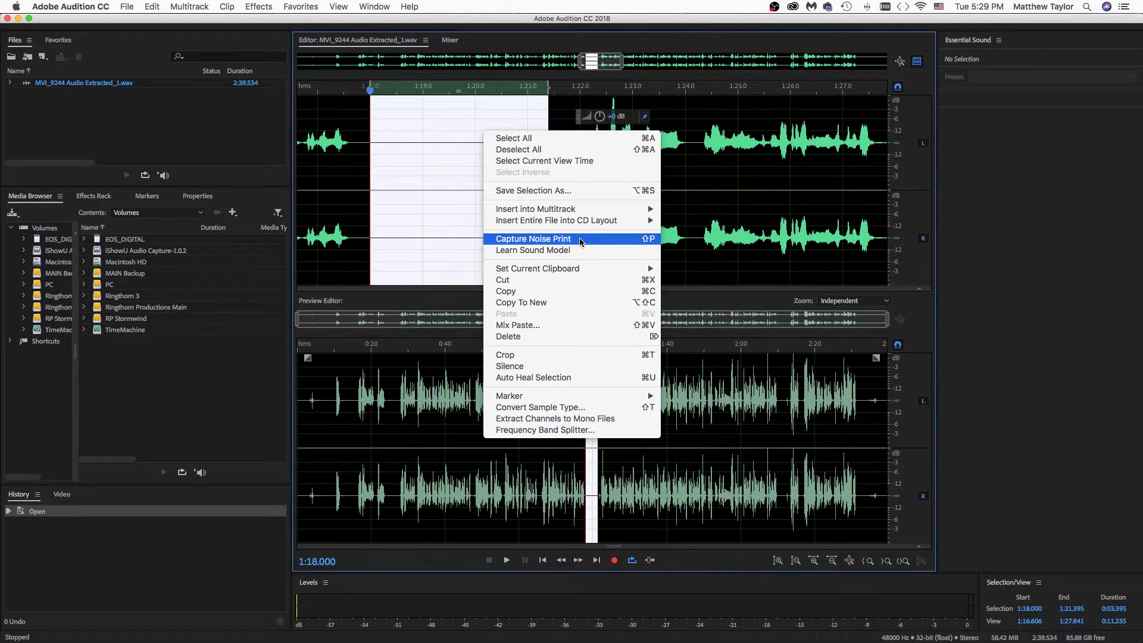
click(581, 240)
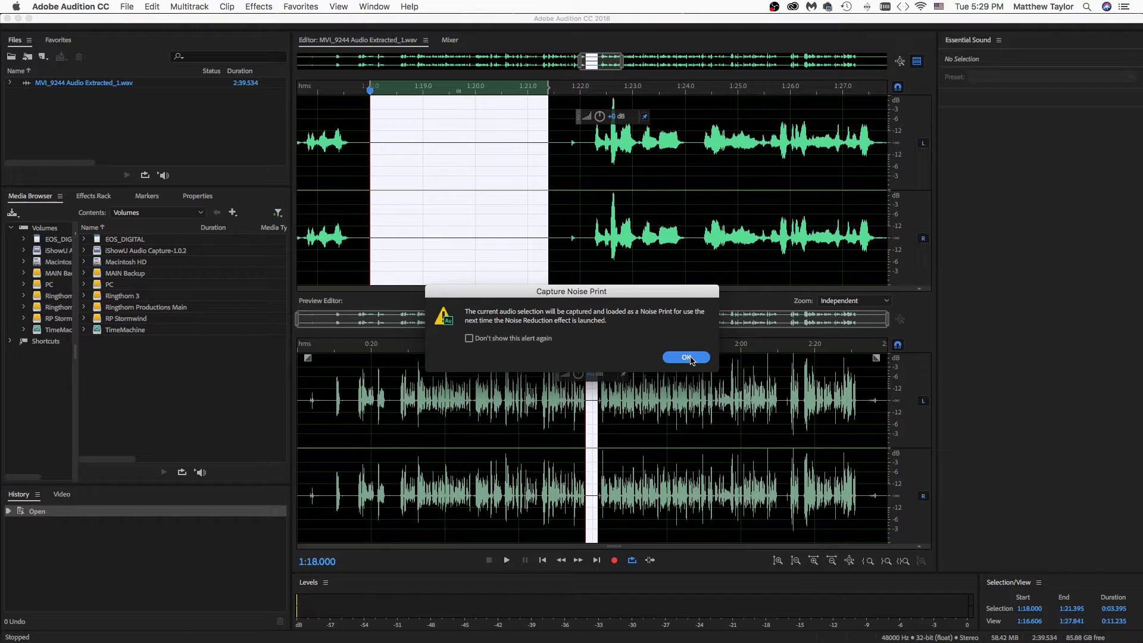
click(688, 357)
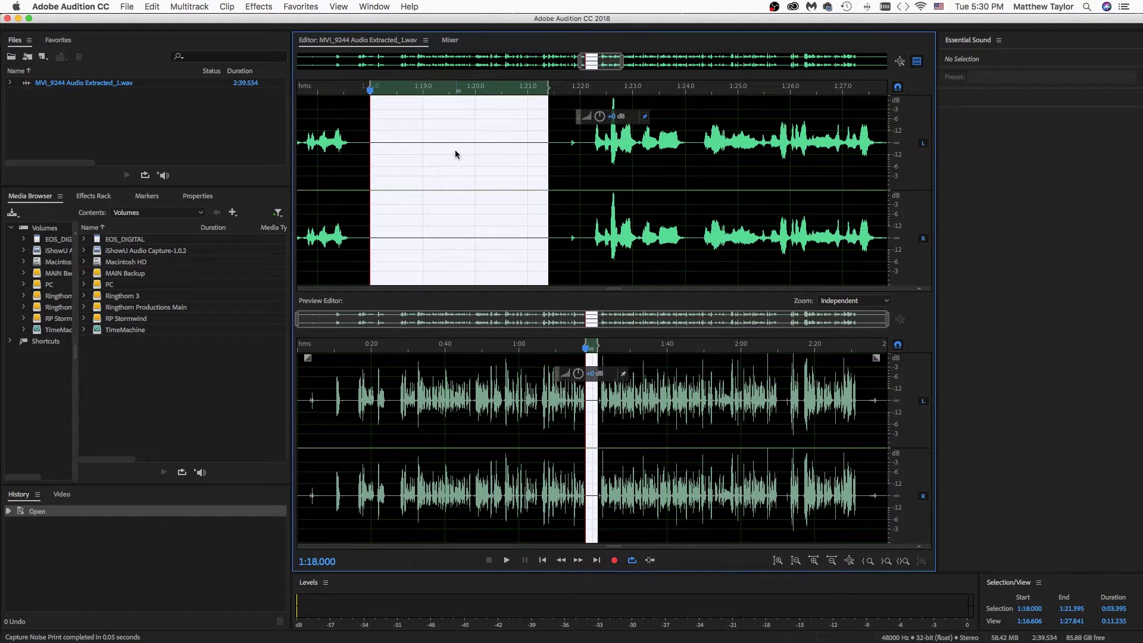
Select the entire 2:39.534 waveform with Edit > Select > Select All
key(ctrl+a)
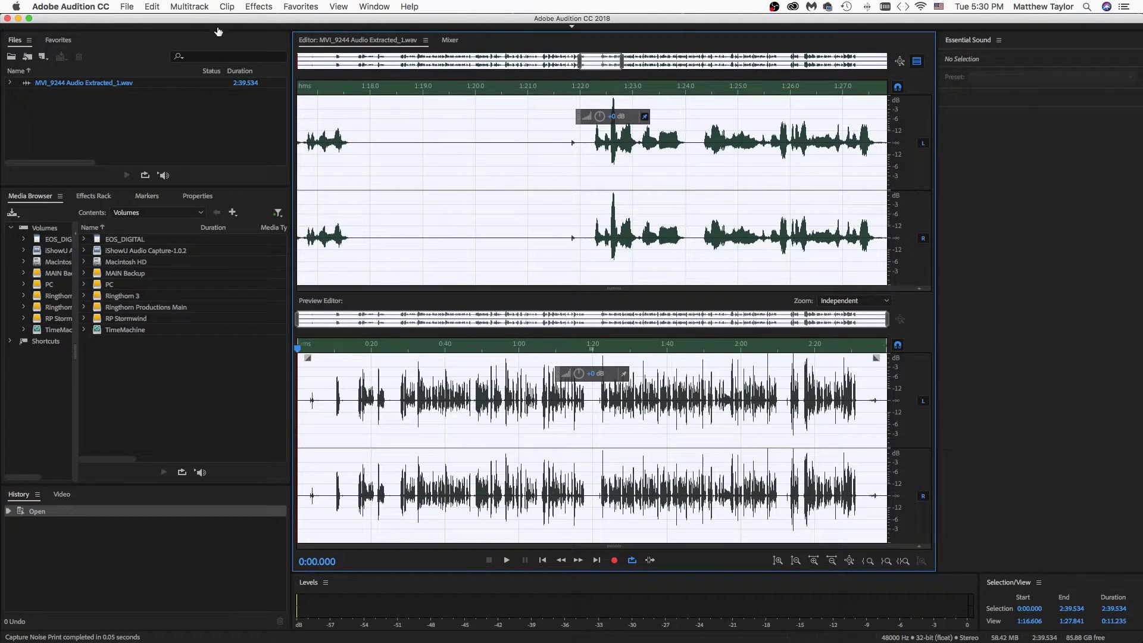
click(153, 7)
mouse_move(163, 219)
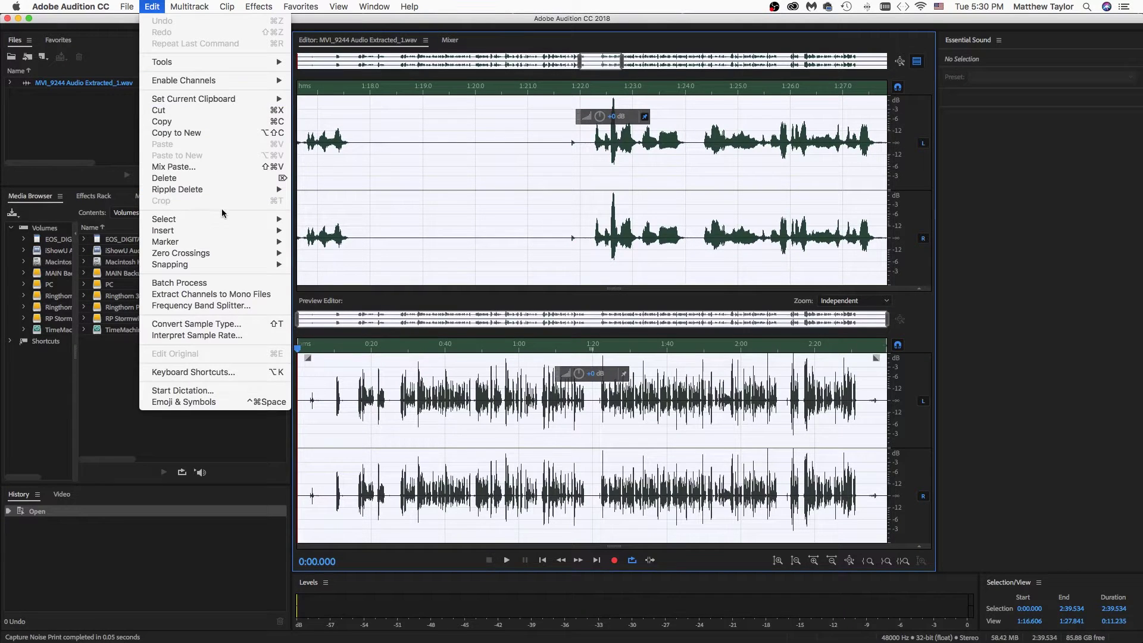
click(322, 219)
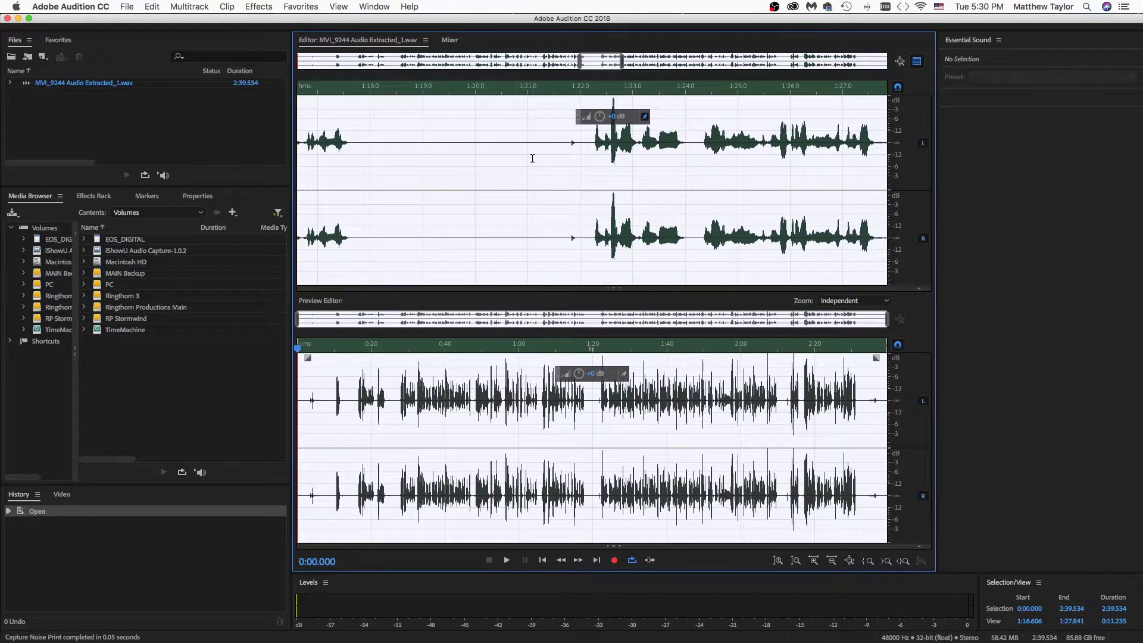
Open Noise Reduction (process) with the captured print at 60% and 15 dB, and preview it
click(260, 7)
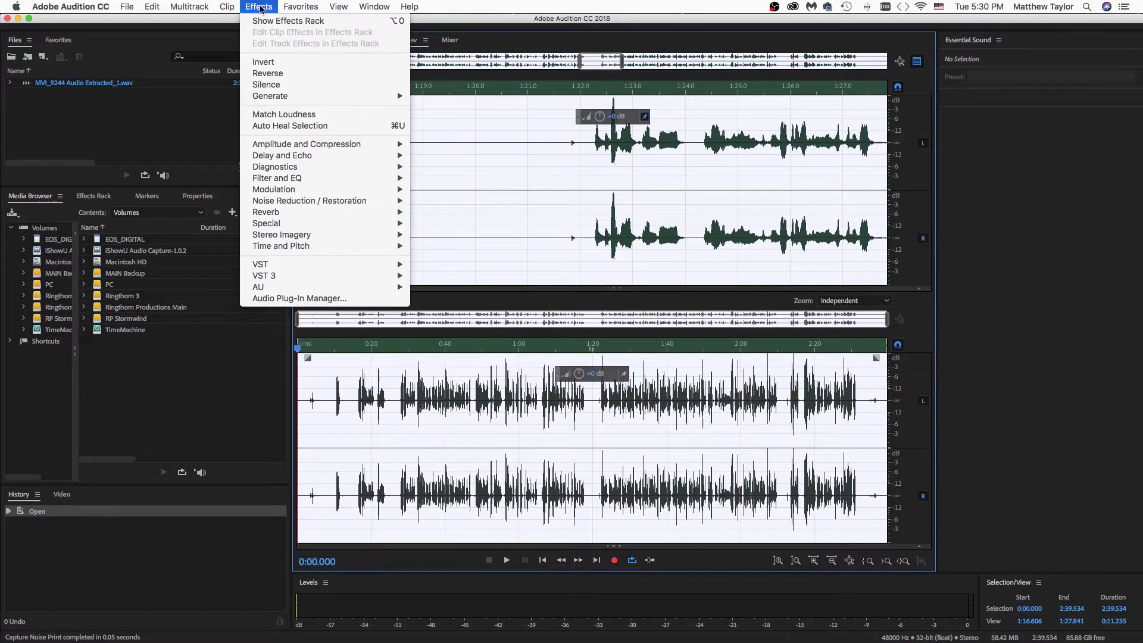
mouse_move(309, 200)
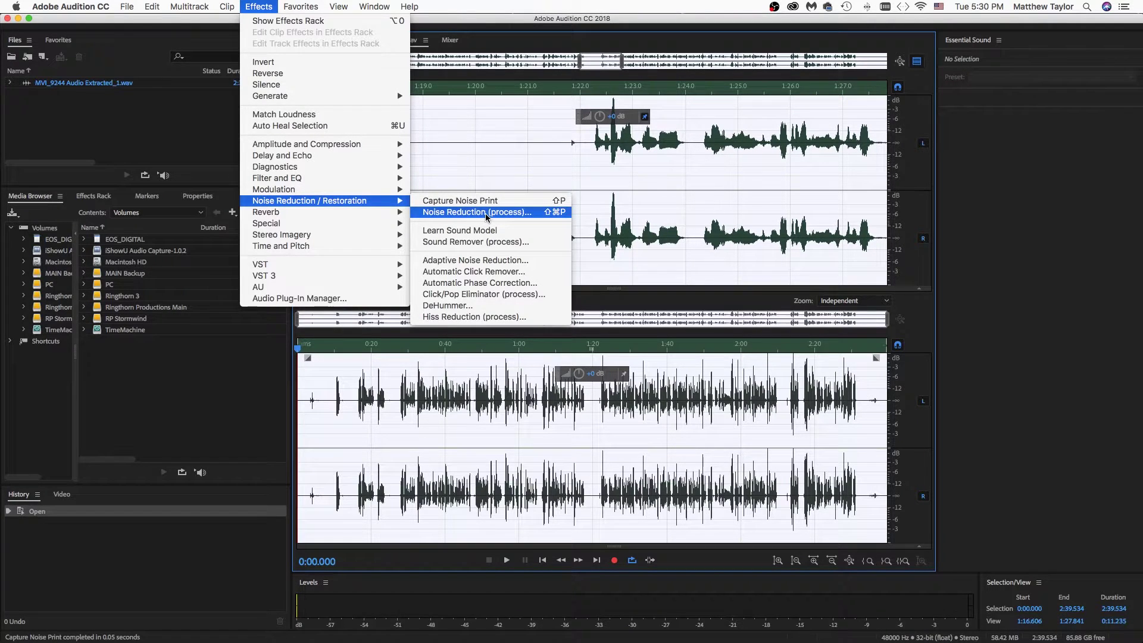
click(484, 214)
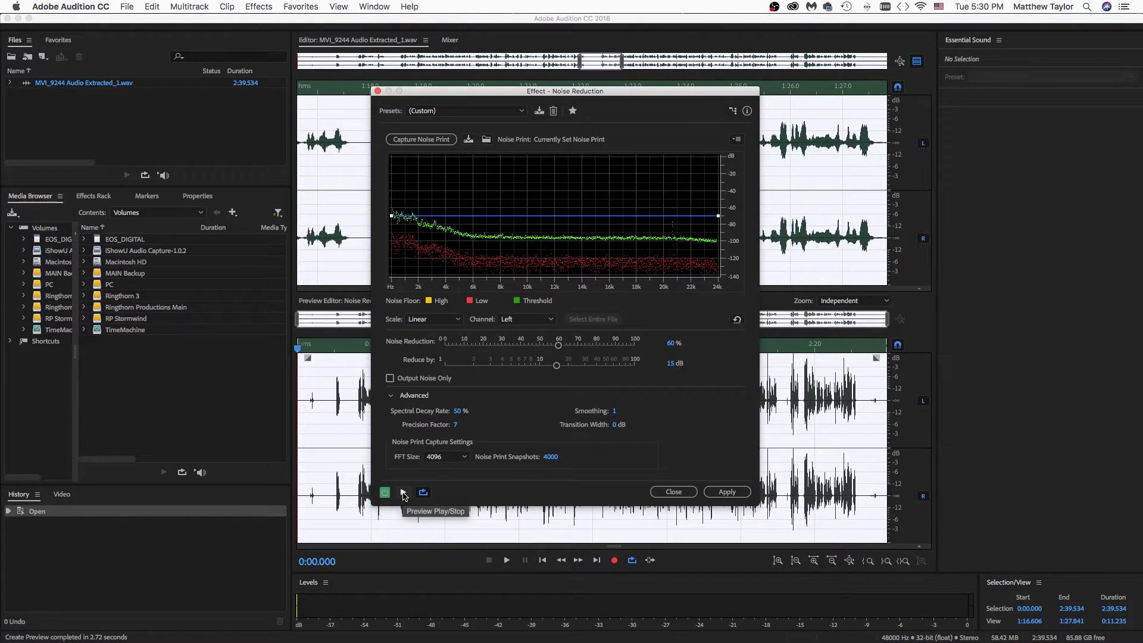
click(403, 494)
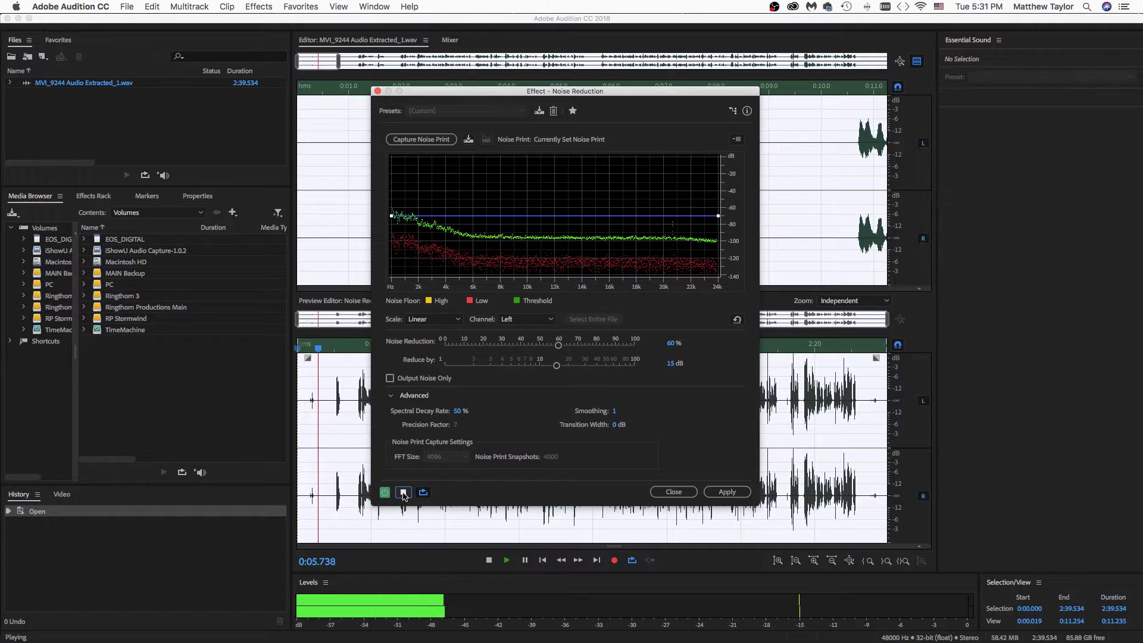
Replay the opening from the start with the effect bypassed, stopping at 0:06.3
click(404, 493)
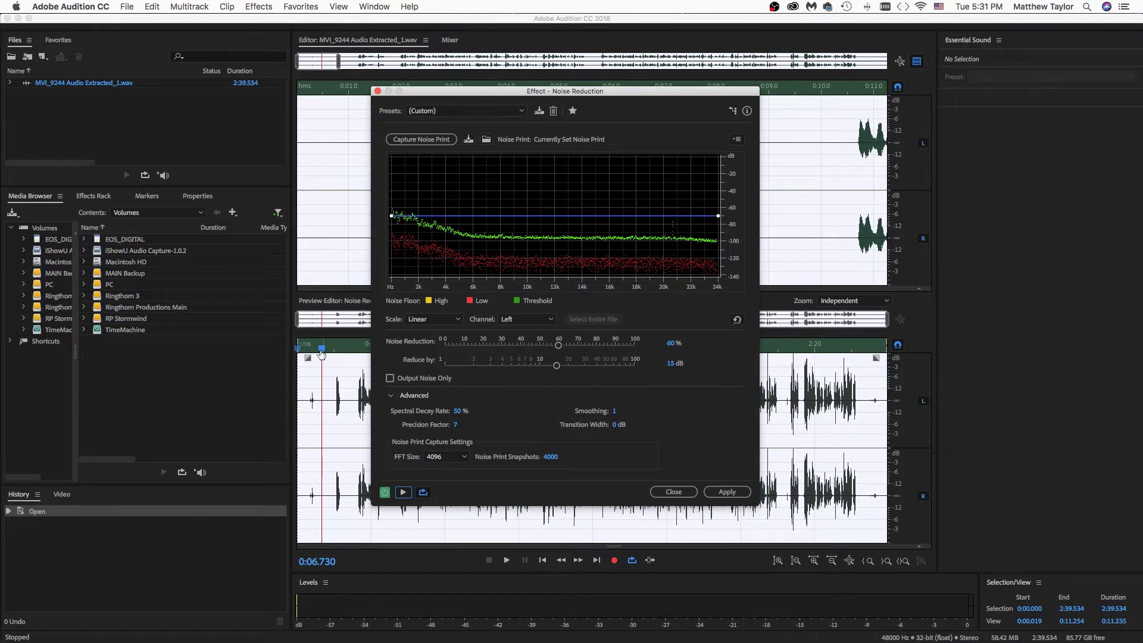
drag(321, 353, 277, 351)
click(384, 491)
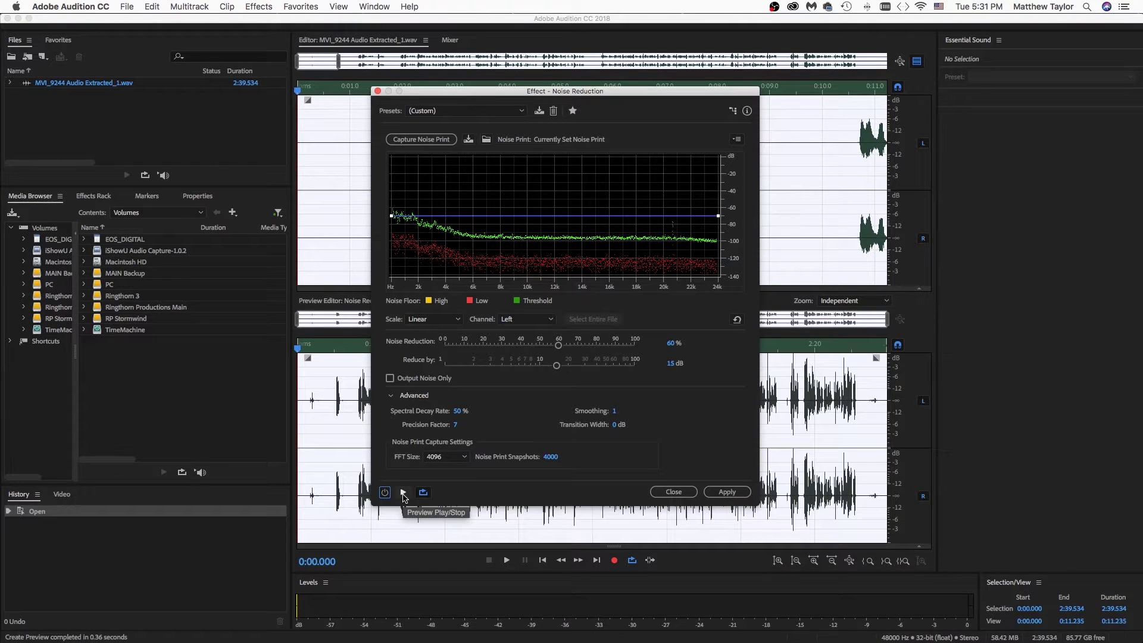
click(403, 493)
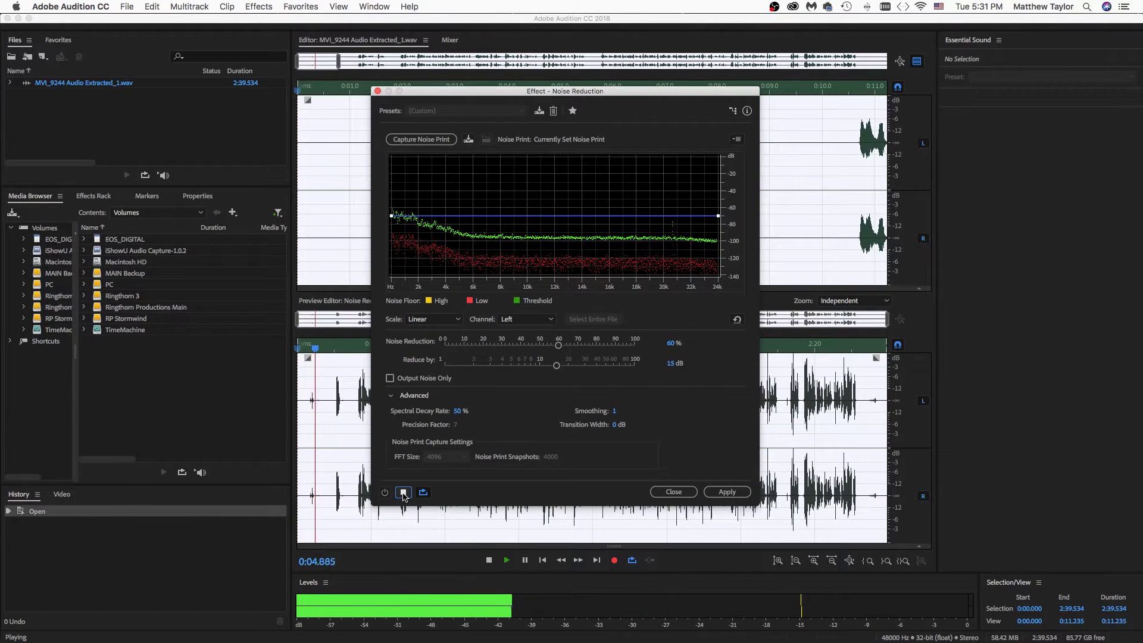
click(403, 493)
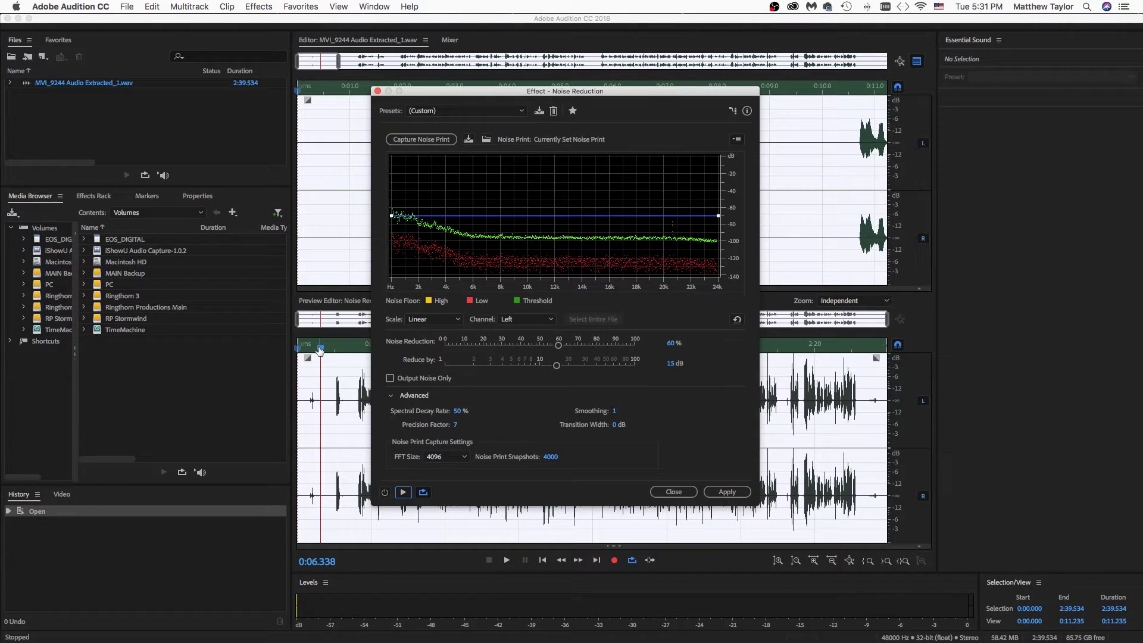
Preview the passage around 0:26 with noise reduction bypassed
mouse_move(650, 95)
mouse_down()
mouse_move(916, 89)
mouse_move(963, 101)
mouse_up()
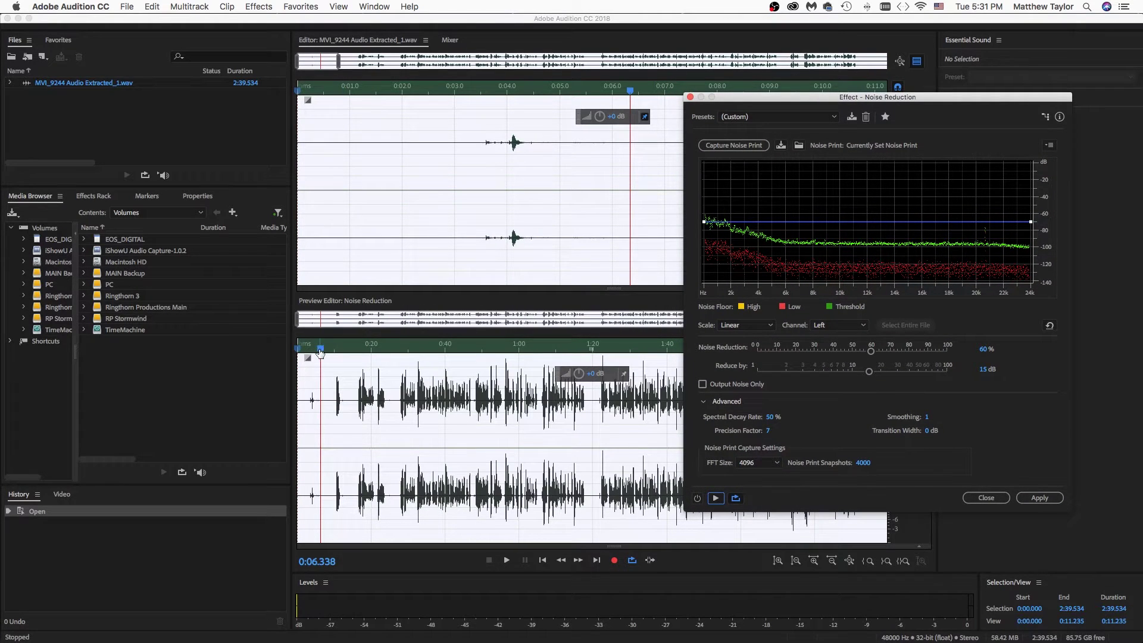
drag(320, 349, 397, 359)
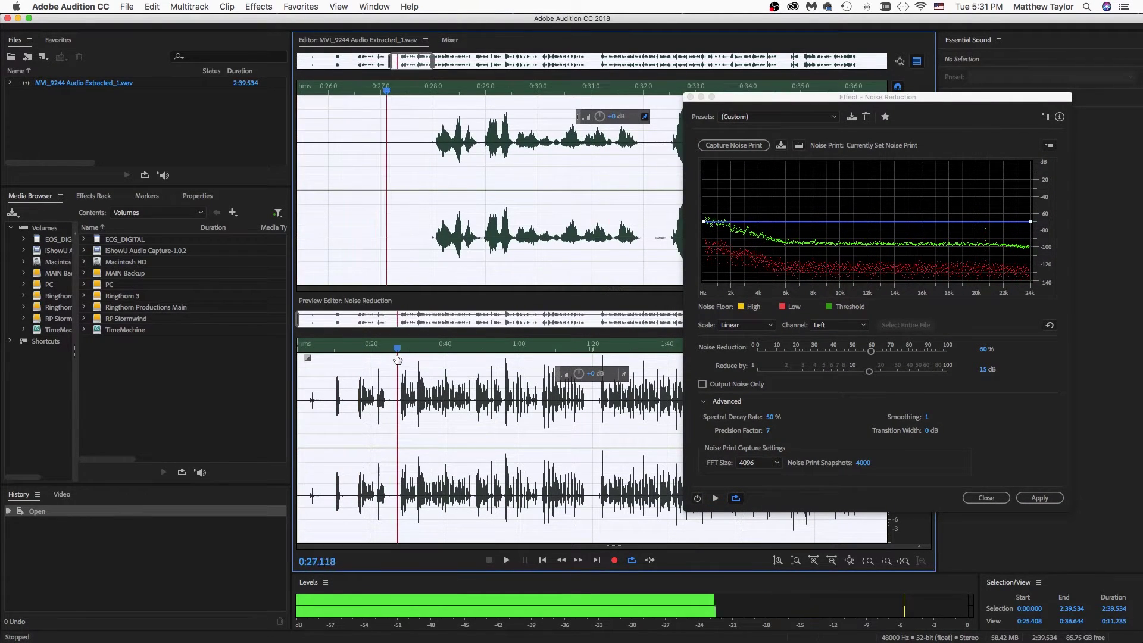
key(space)
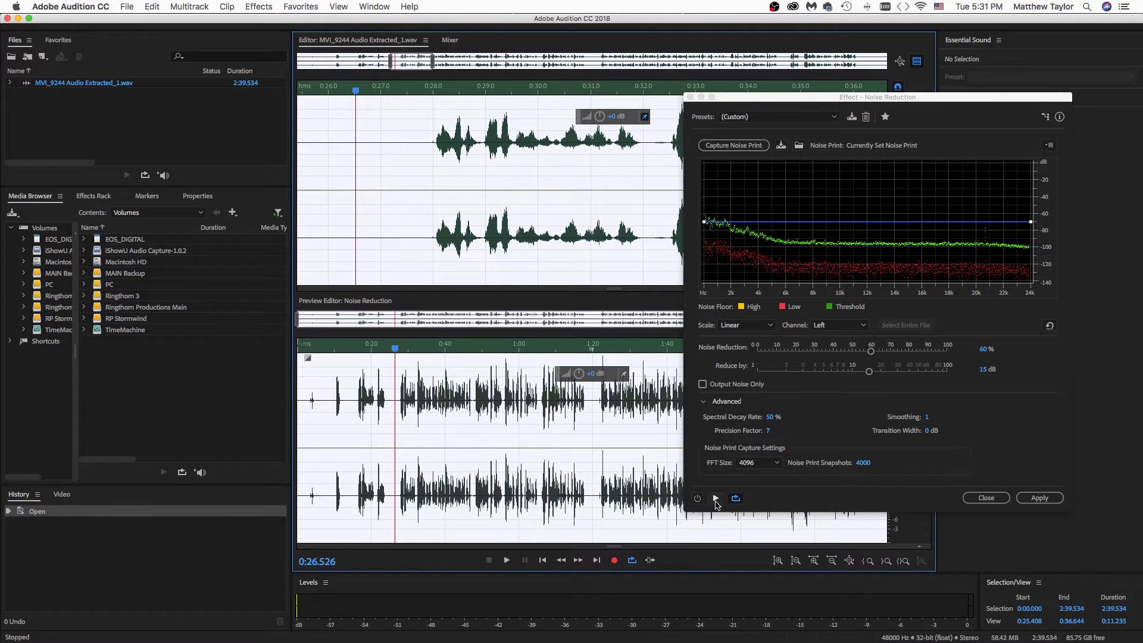
click(716, 499)
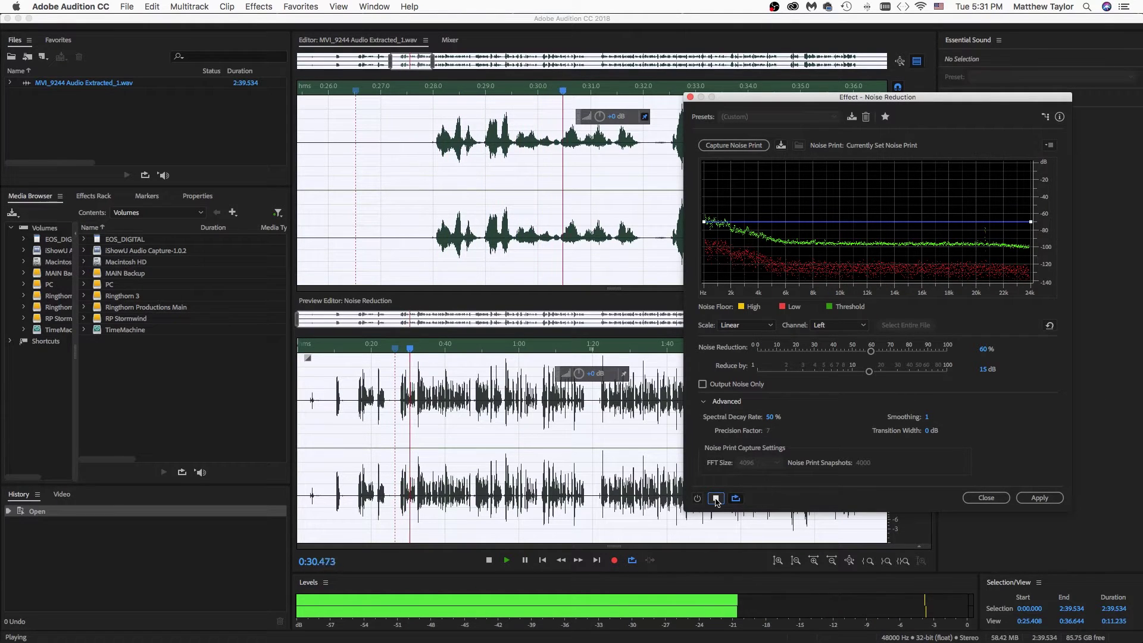
click(716, 500)
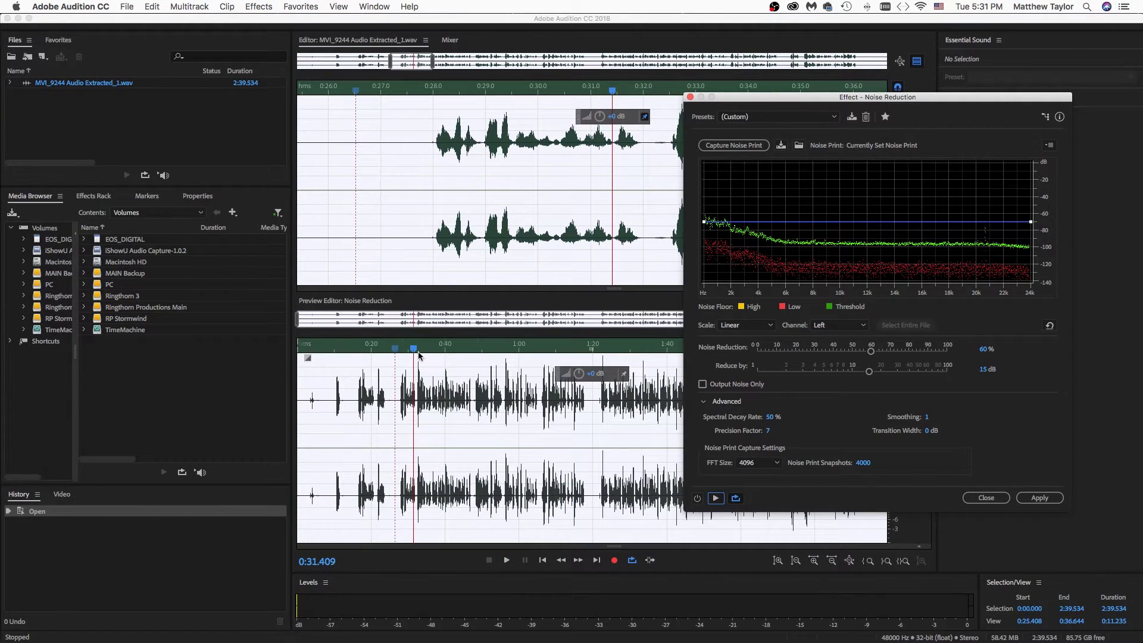
Re-enable noise reduction, preview from 0:25.8, and apply it to the whole file
drag(409, 351, 394, 356)
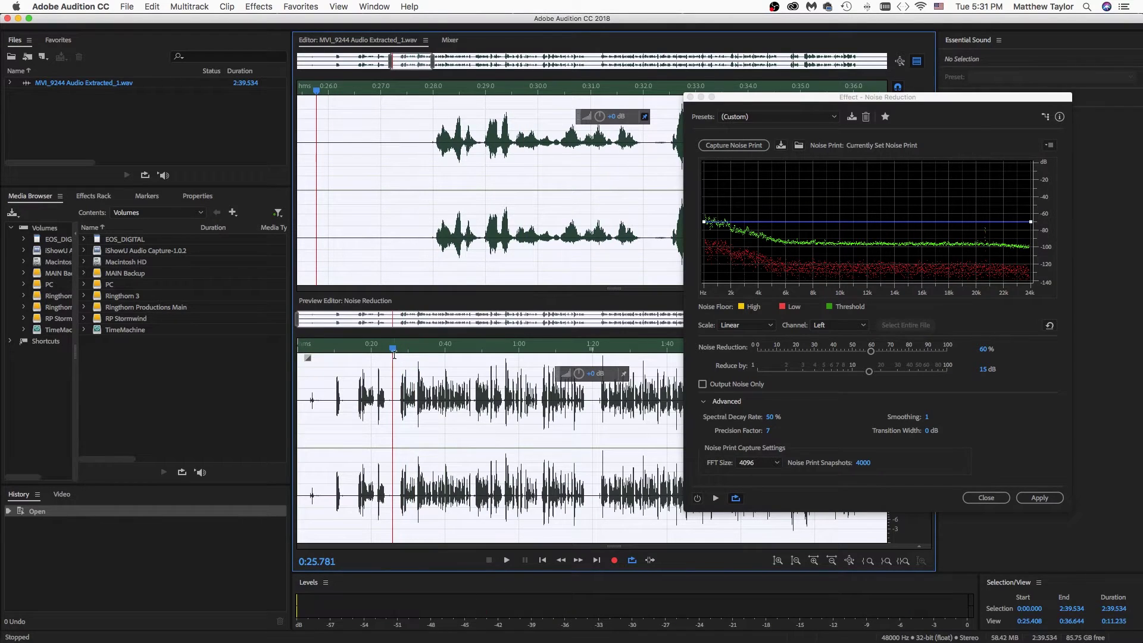
click(699, 499)
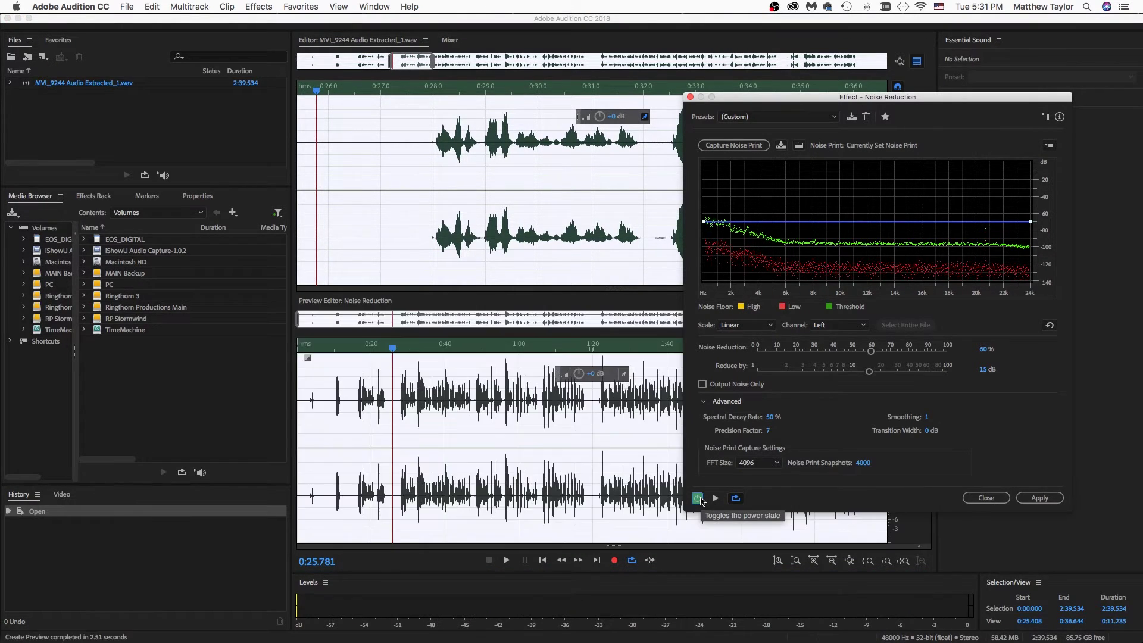
click(715, 499)
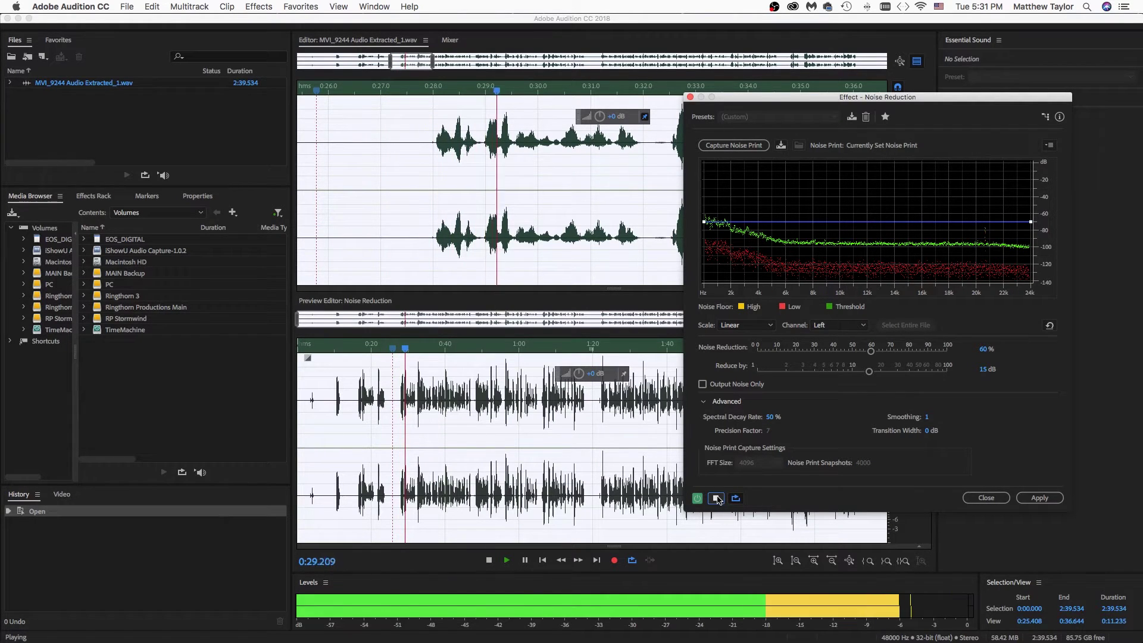
click(717, 498)
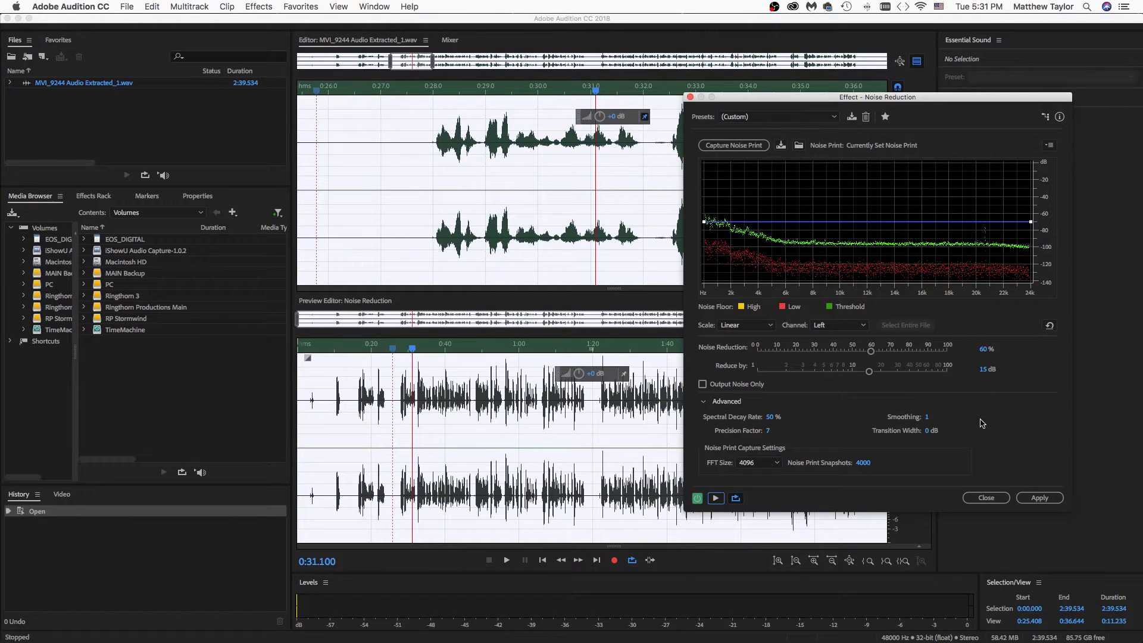
click(1040, 499)
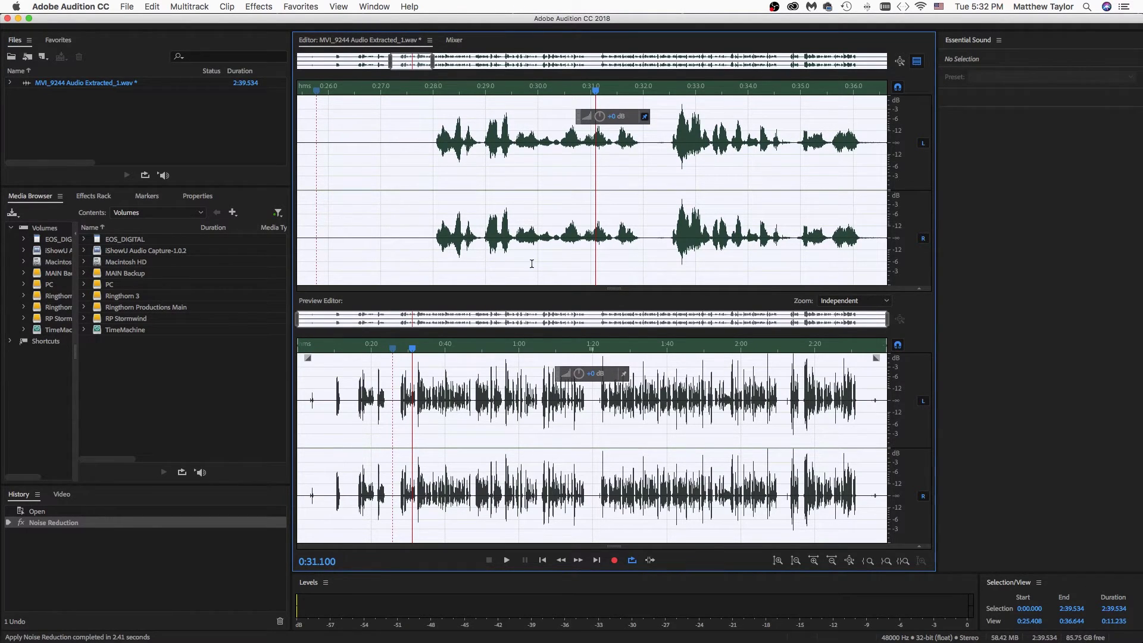
Save the noise-reduced extracted WAV with File > Save
click(128, 7)
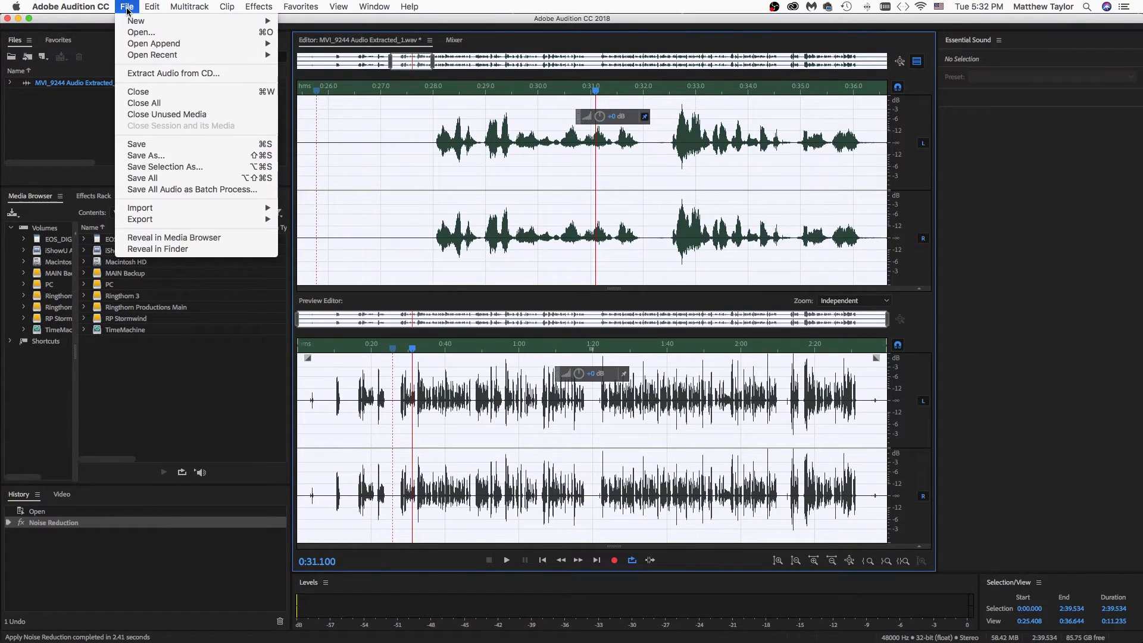
click(171, 149)
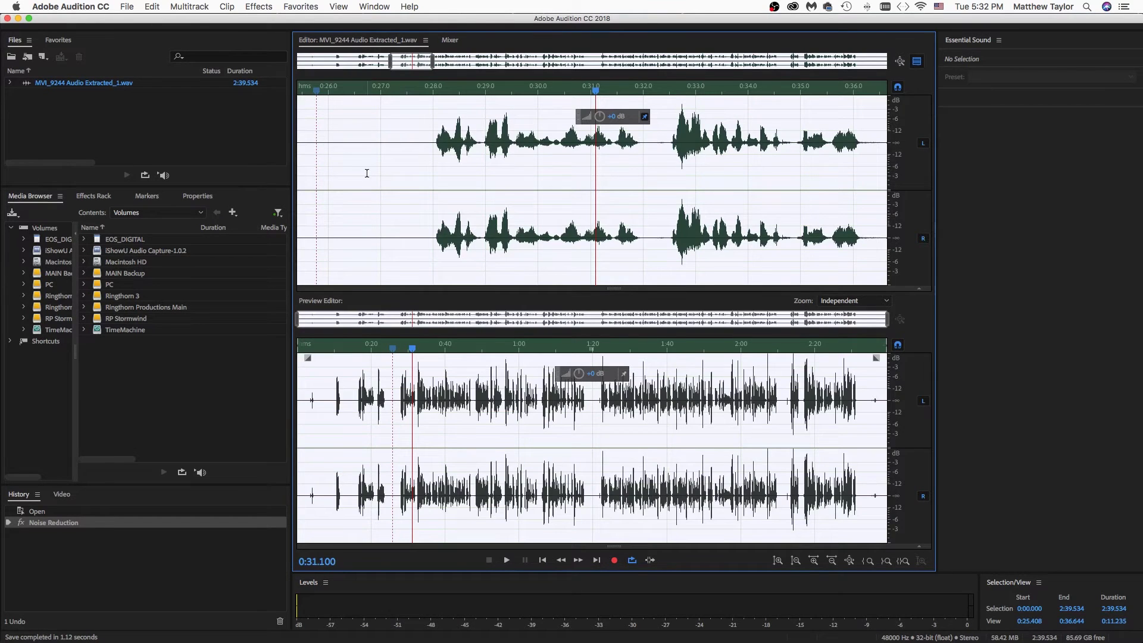
Back in Premiere, enlarge track A1 and play the cleaned audio from about 1:15
click(18, 19)
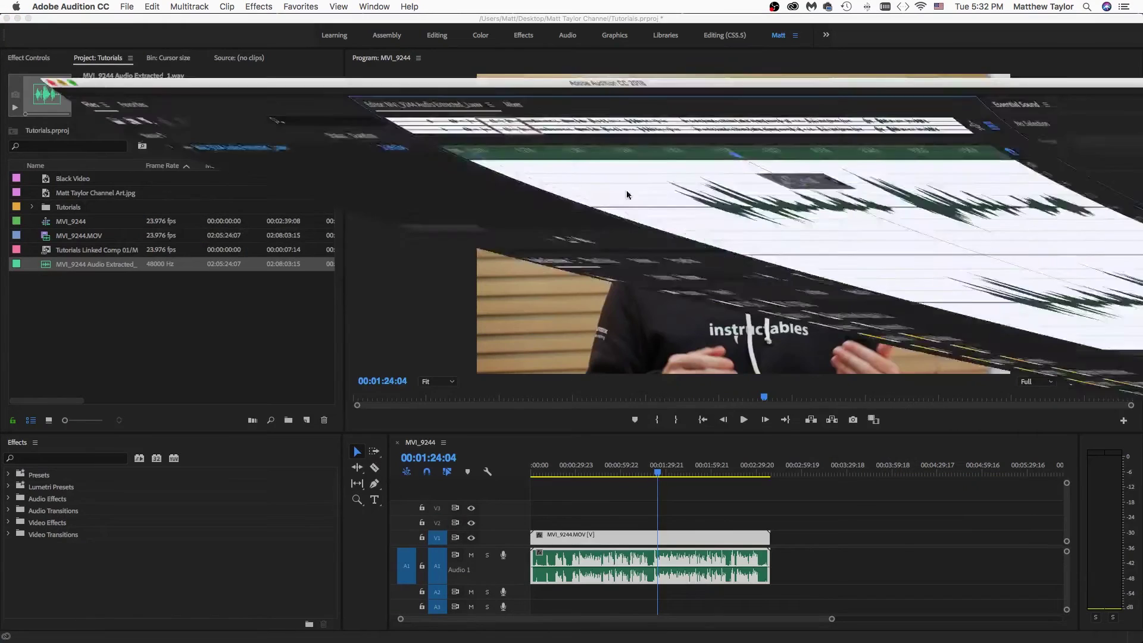
click(645, 512)
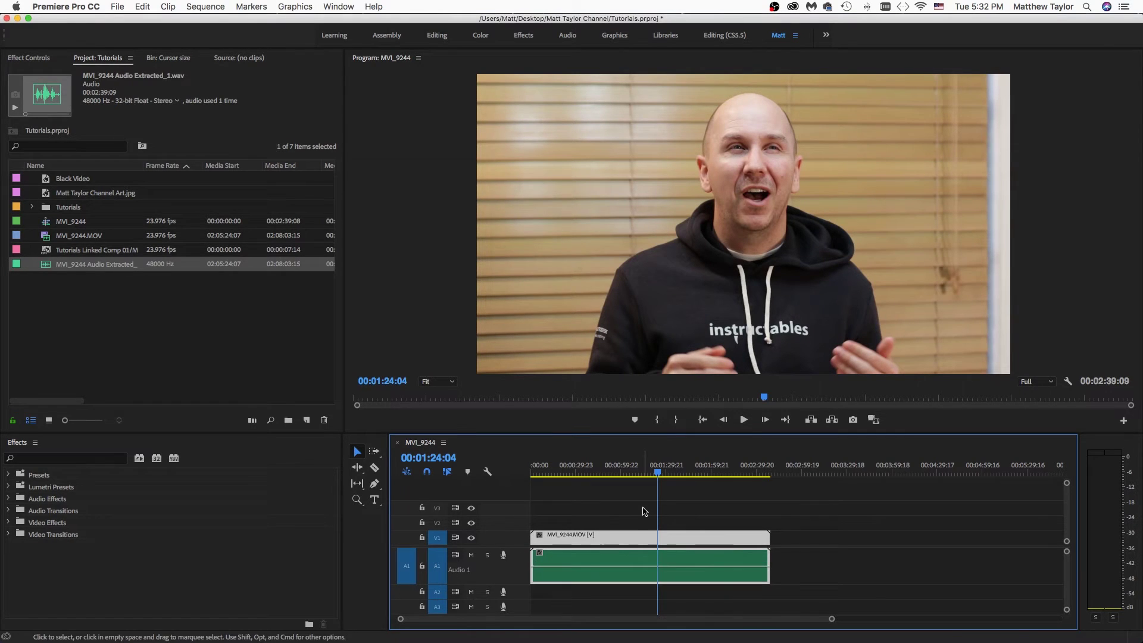
drag(831, 618, 749, 603)
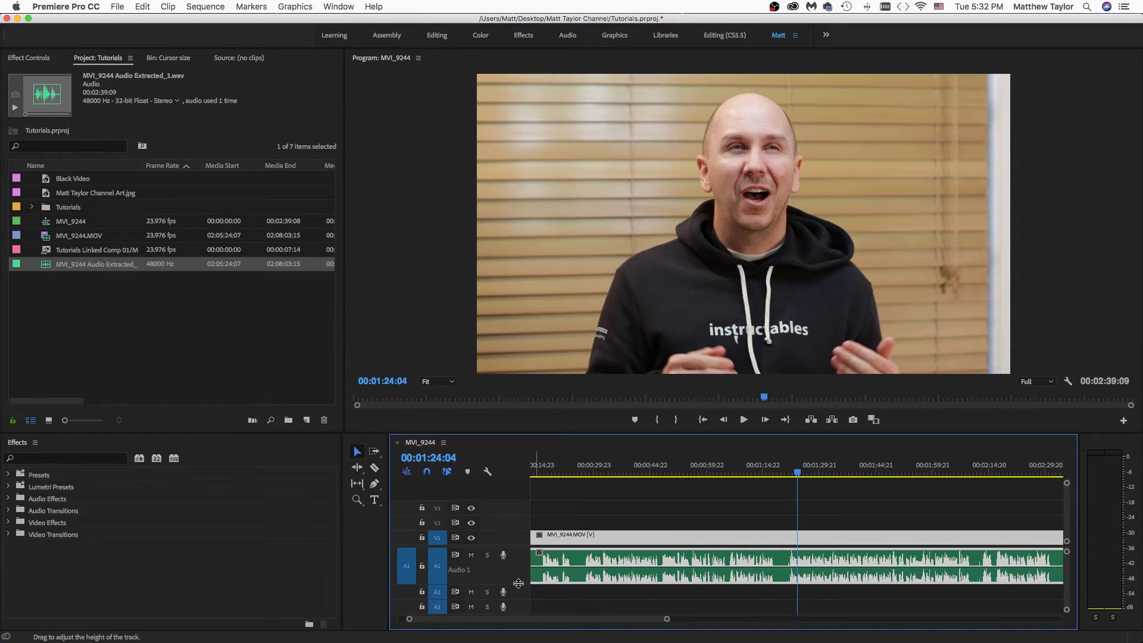
scroll(834, 560, up, 5)
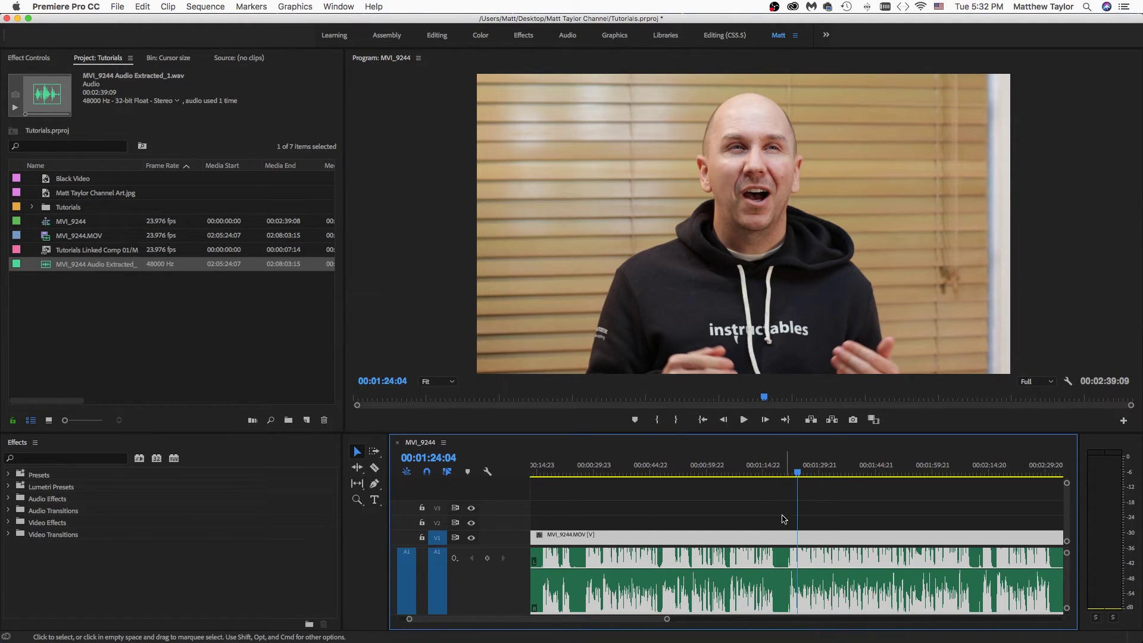
click(768, 475)
key(space)
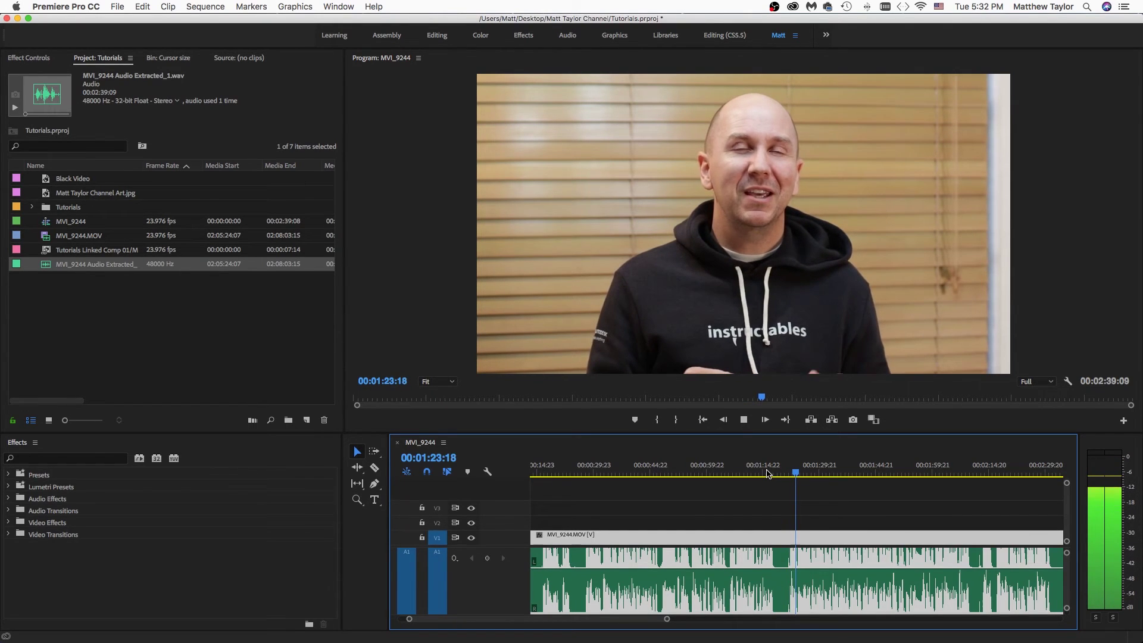
key(space)
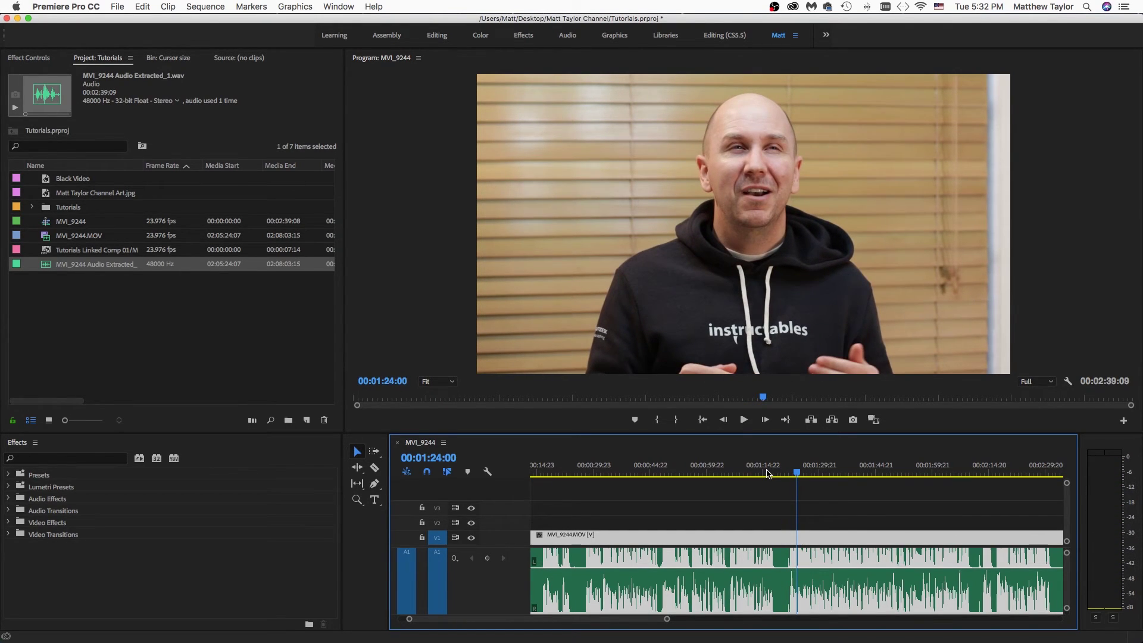